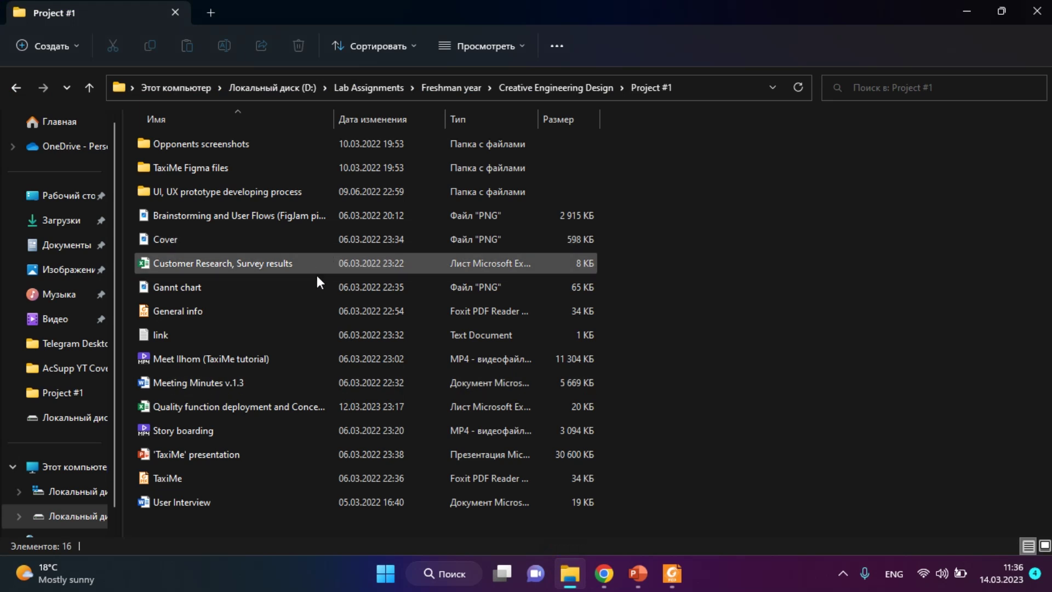
# Step: Open the workbook "Quality function deployment and Concept Selection Matrix" and review its project title, leader and date fields on the QFD sheet
pyautogui.doubleClick(316, 411)
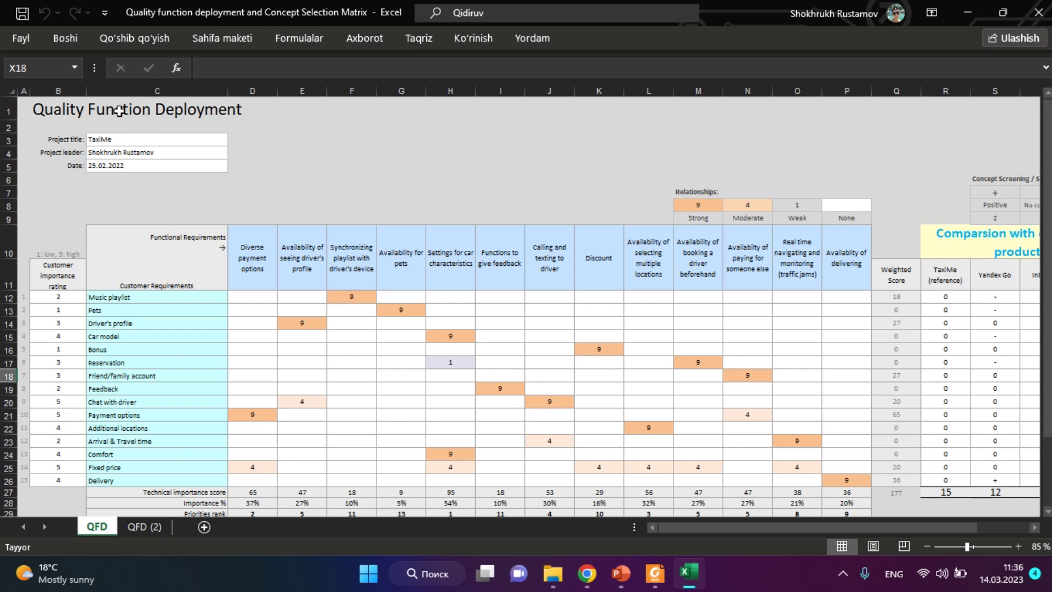
pyautogui.click(141, 138)
pyautogui.click(144, 153)
pyautogui.click(146, 164)
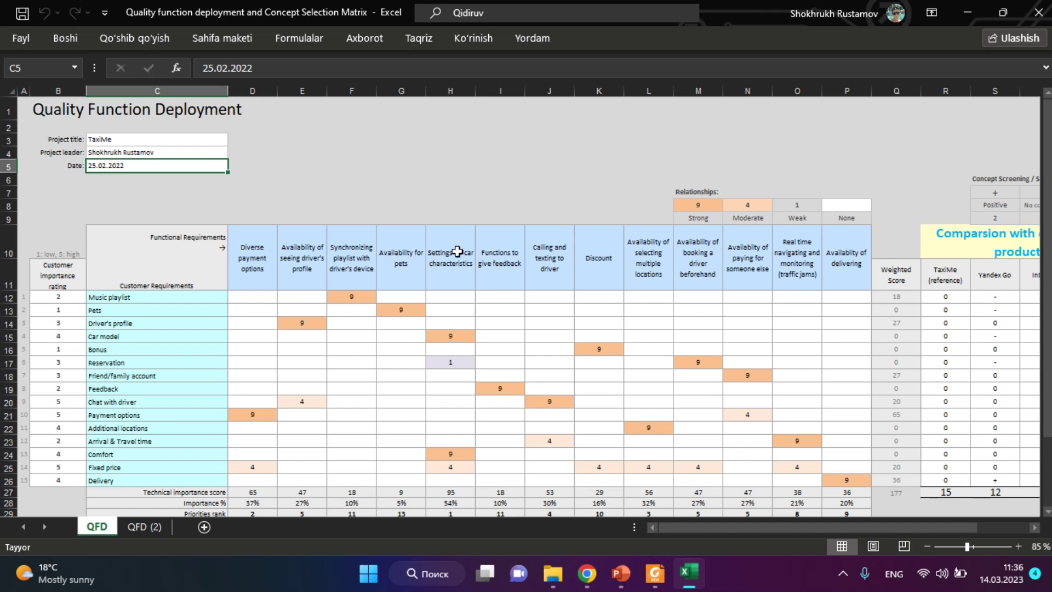
pyautogui.scroll(2, 362, 270)
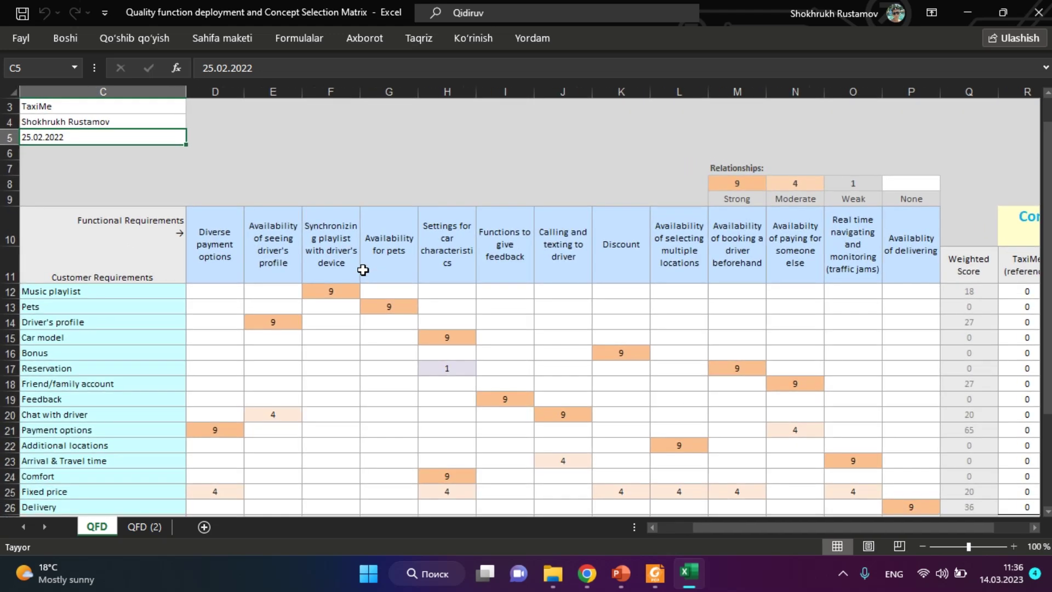
pyautogui.moveTo(699, 529); pyautogui.dragTo(610, 518)
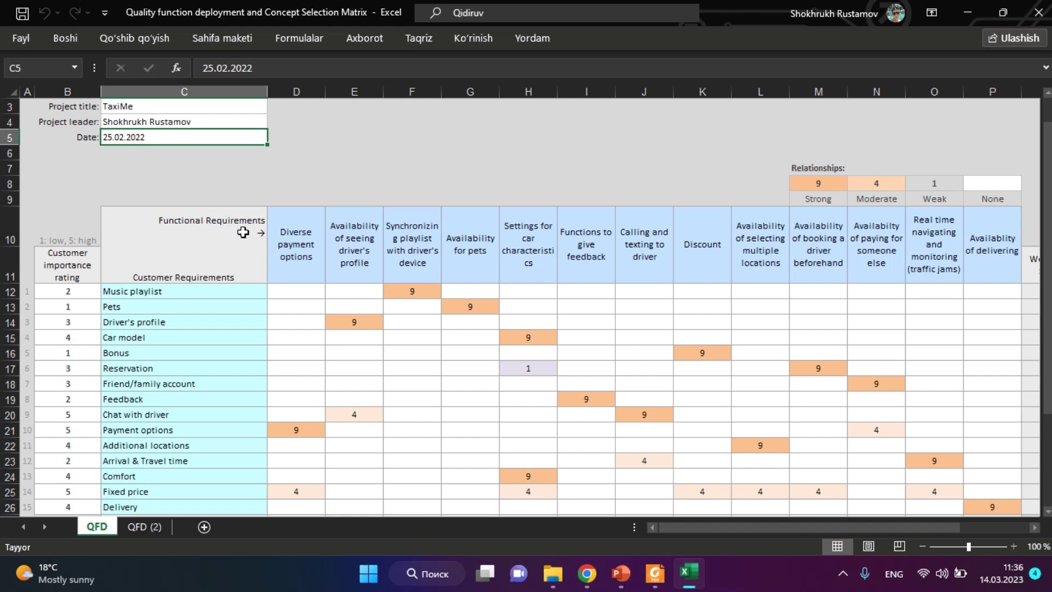
# Step: Examine the functional and customer requirements, and check the layout against the Appendix 5 QFD Matrix in the Foxit PDF before returning to Excel
pyautogui.moveTo(294, 248); pyautogui.dragTo(978, 263)
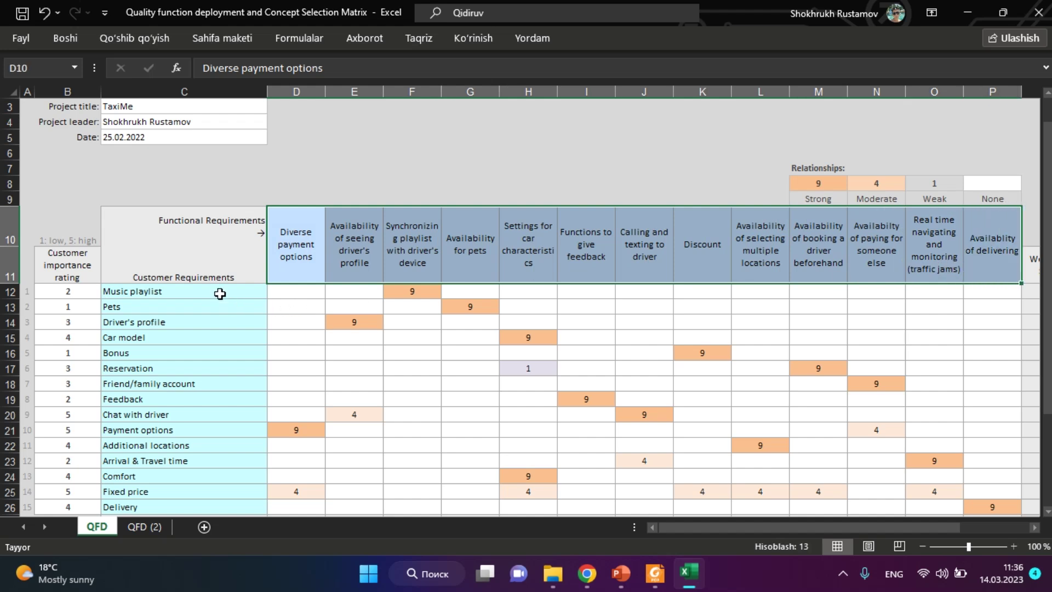
pyautogui.moveTo(219, 288); pyautogui.dragTo(210, 485)
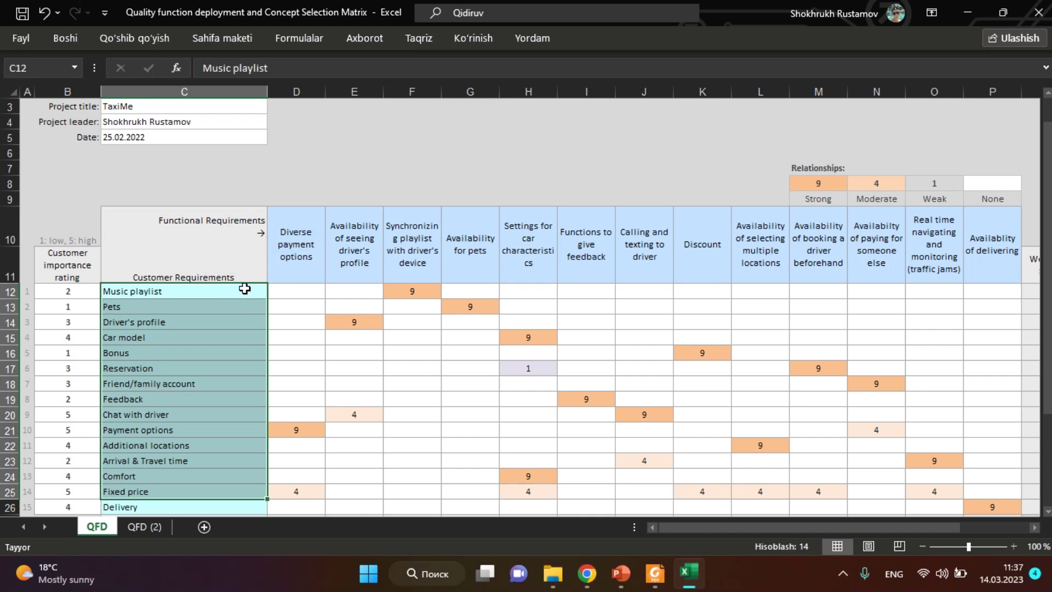
pyautogui.moveTo(312, 271); pyautogui.dragTo(646, 271)
pyautogui.moveTo(219, 305); pyautogui.dragTo(219, 446)
pyautogui.click(657, 574)
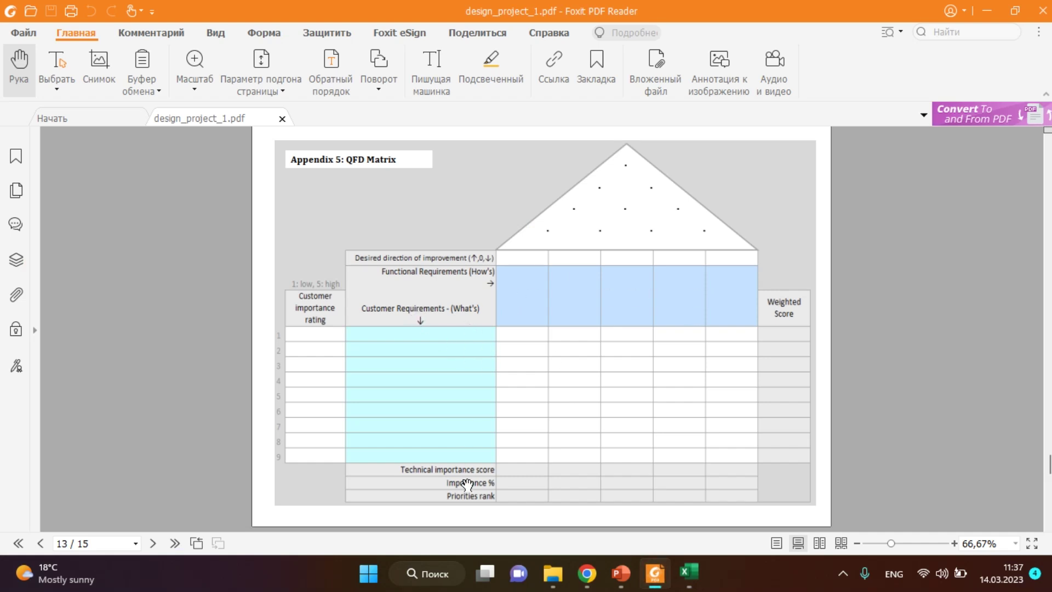
pyautogui.click(689, 573)
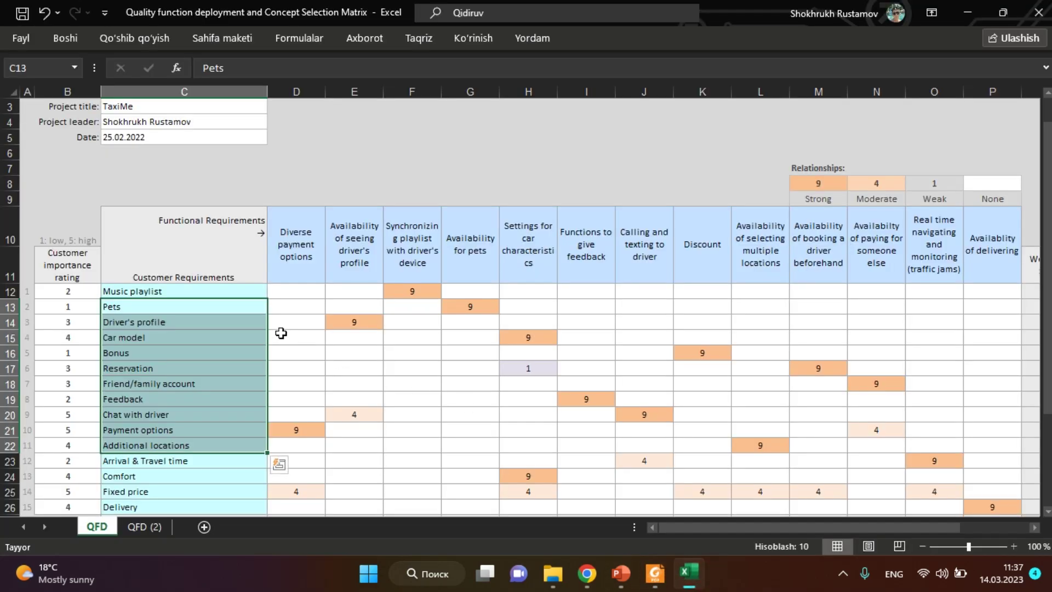
# Step: Examine how the Pets, Reservation, Bonus and Chat with driver requirements relate to the functional requirement columns
pyautogui.click(241, 302)
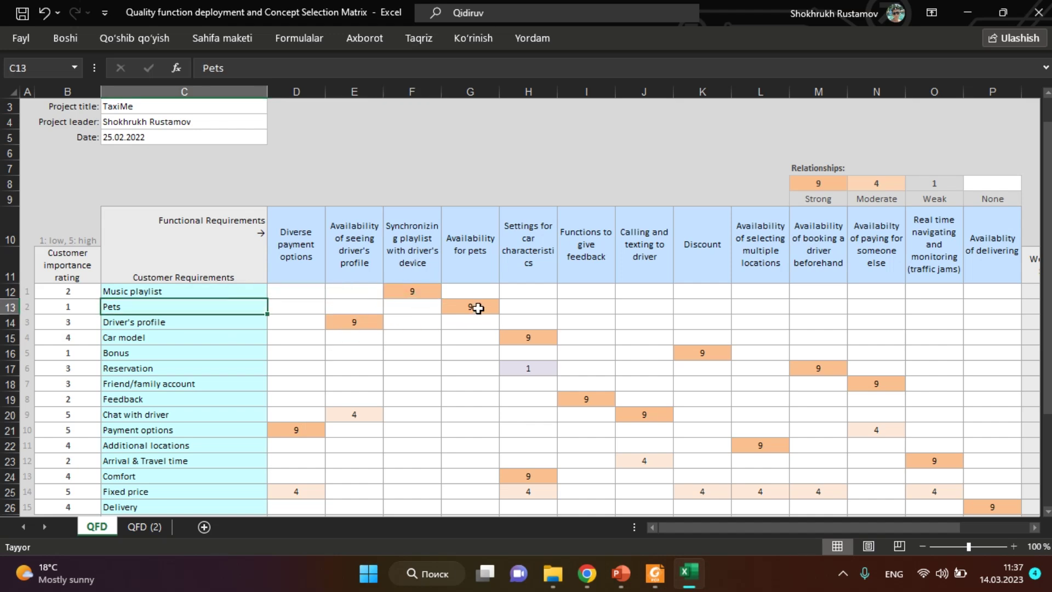
pyautogui.moveTo(470, 241); pyautogui.dragTo(482, 493)
pyautogui.moveTo(202, 368); pyautogui.dragTo(476, 363)
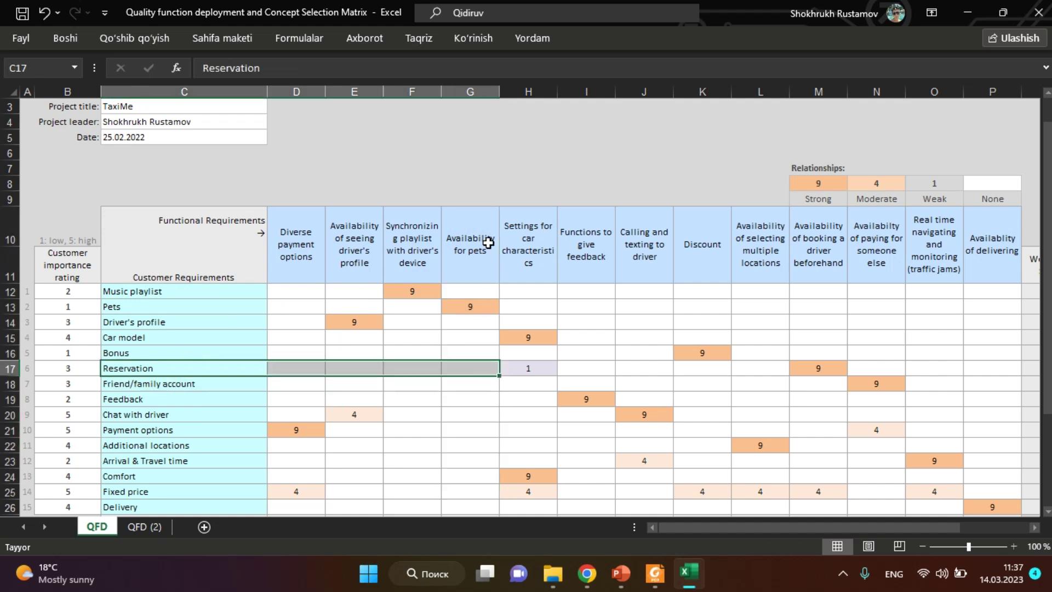
pyautogui.click(487, 370)
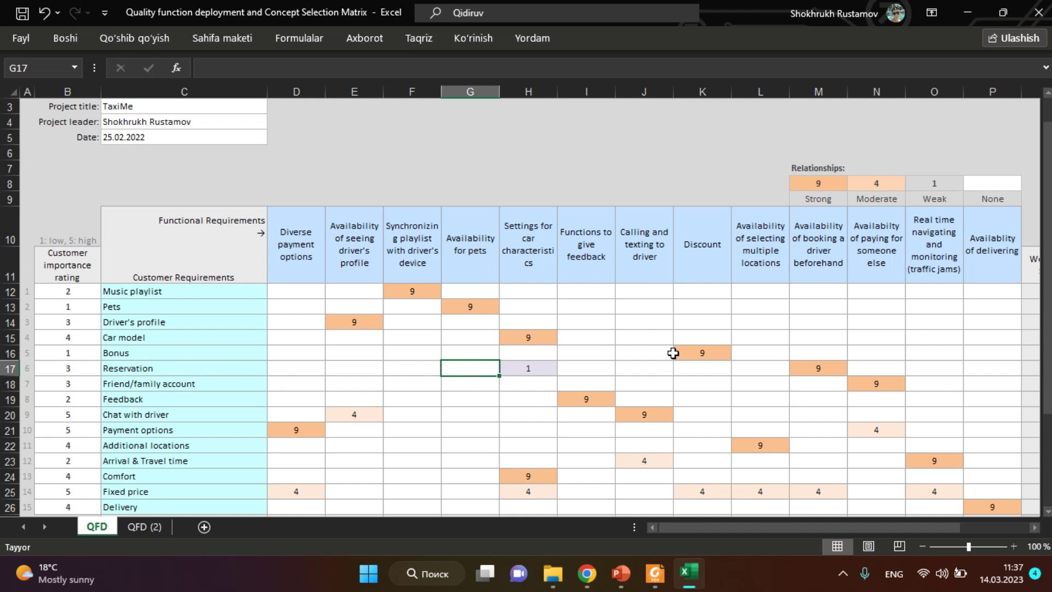
pyautogui.click(697, 352)
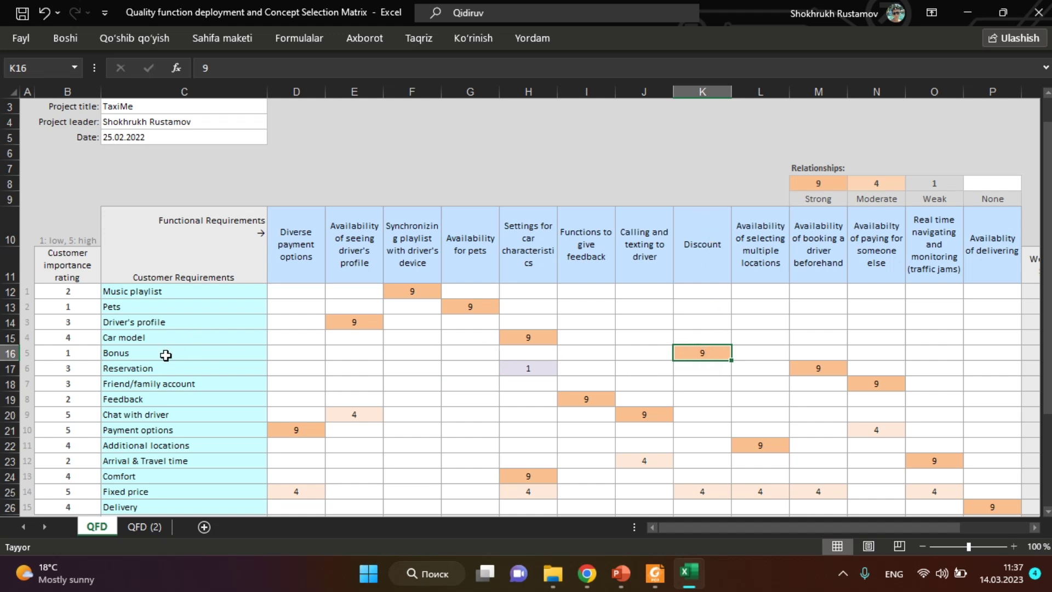
pyautogui.click(651, 414)
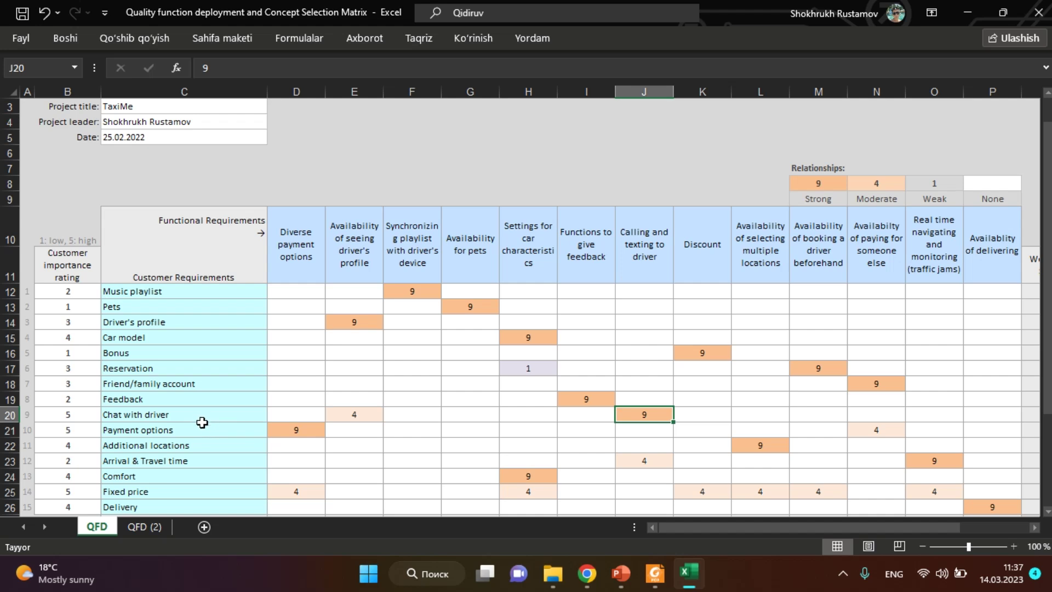
# Step: Review the relationships legend from Strong to None against the cells of the QFD matrix
pyautogui.scroll(-1, 642, 422)
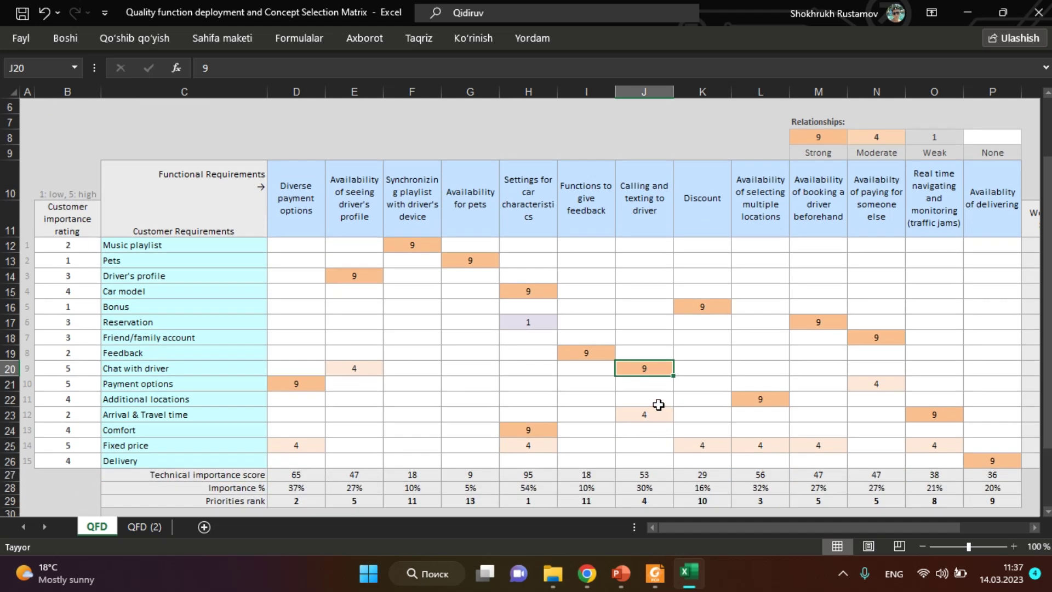
pyautogui.moveTo(812, 137); pyautogui.dragTo(997, 153)
pyautogui.click(902, 139)
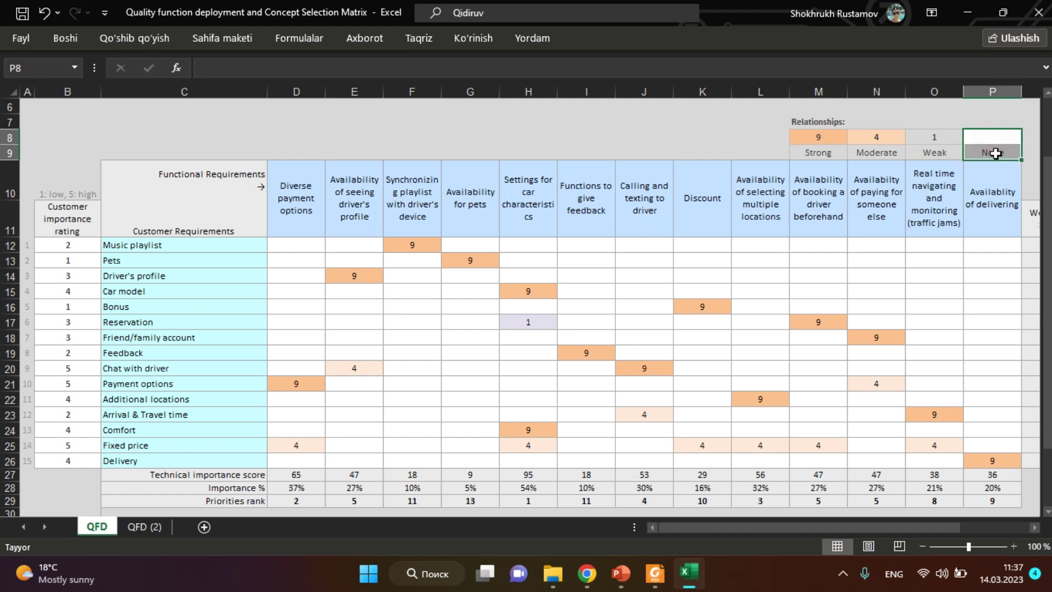
pyautogui.click(997, 351)
pyautogui.scroll(-1, 654, 325)
pyautogui.scroll(1, 605, 329)
pyautogui.scroll(-1, 598, 318)
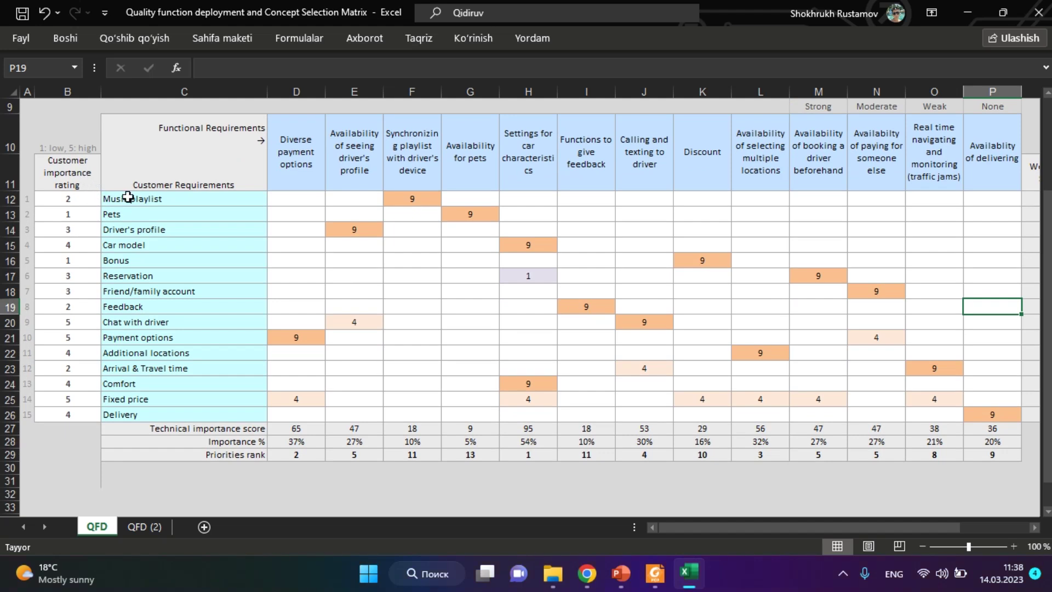
# Step: Compare the customer requirements from Music playlist to Delivery with the functional requirement headings starting at Diverse payment options
pyautogui.moveTo(195, 198); pyautogui.dragTo(208, 410)
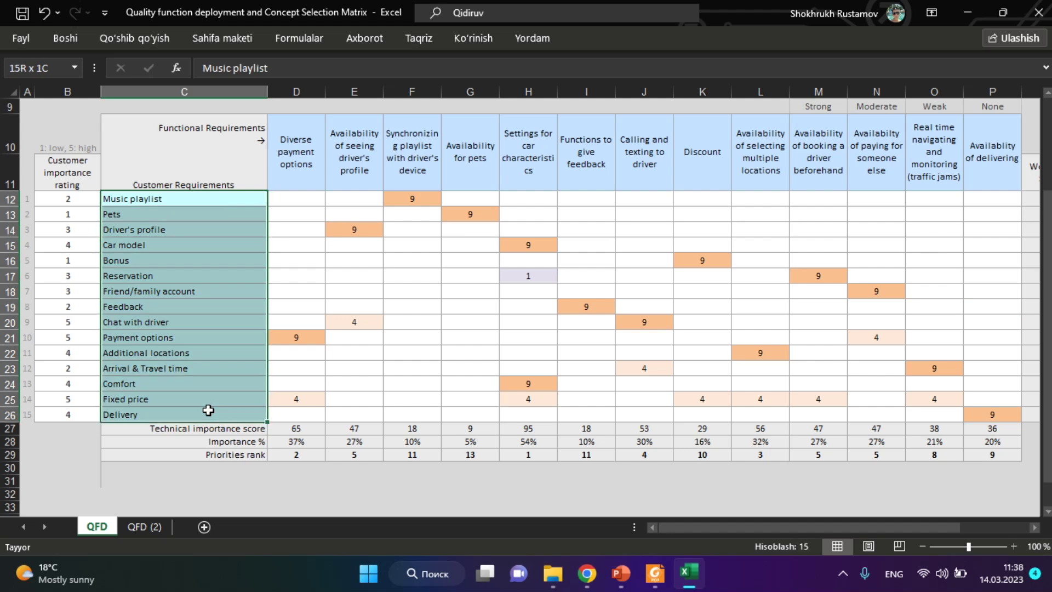
pyautogui.click(294, 155)
pyautogui.hotkey('shift', 'Right')
pyautogui.hotkey('shift', 'Right')
pyautogui.hotkey('shift', 'Right')
pyautogui.hotkey('shift', 'Right')
pyautogui.hotkey('shift', 'Right')
pyautogui.hotkey('shift', 'Right')
pyautogui.hotkey('shift', 'Right')
pyautogui.hotkey('shift', 'Right')
pyautogui.hotkey('shift', 'Right')
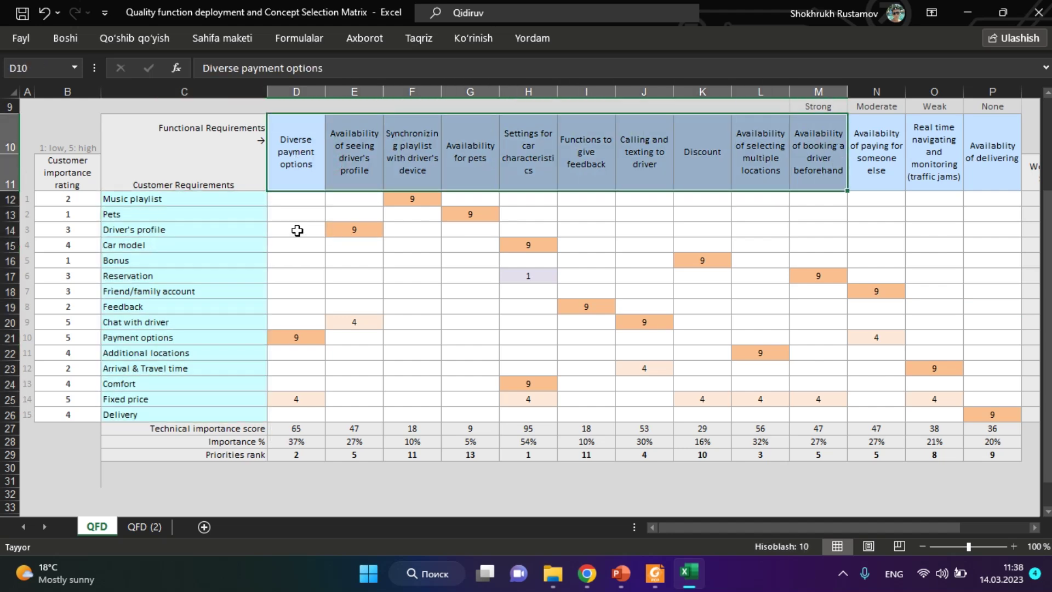
pyautogui.moveTo(196, 203); pyautogui.dragTo(179, 414)
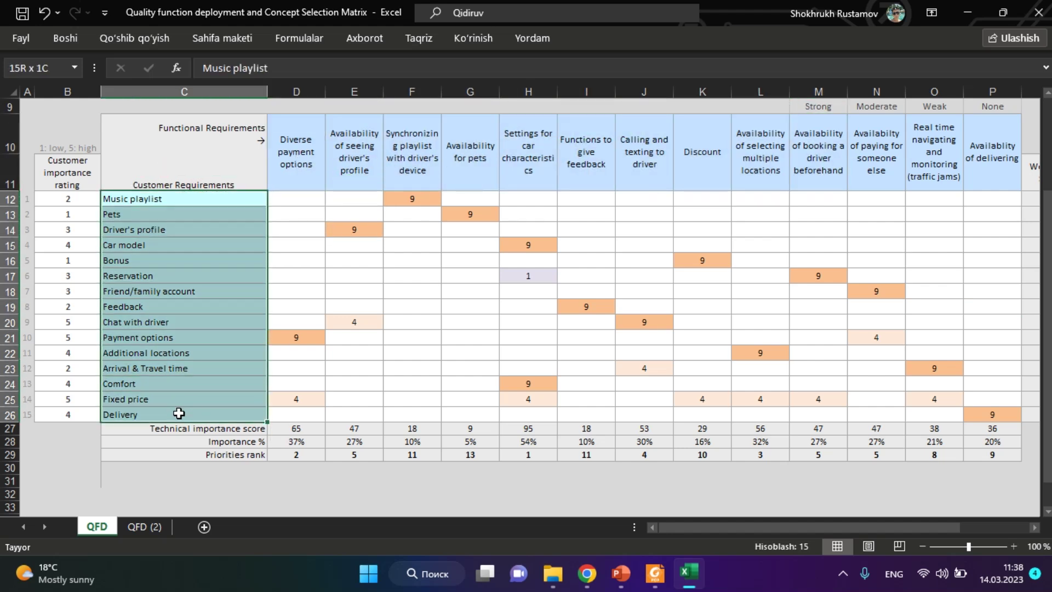
pyautogui.moveTo(306, 159); pyautogui.dragTo(771, 169)
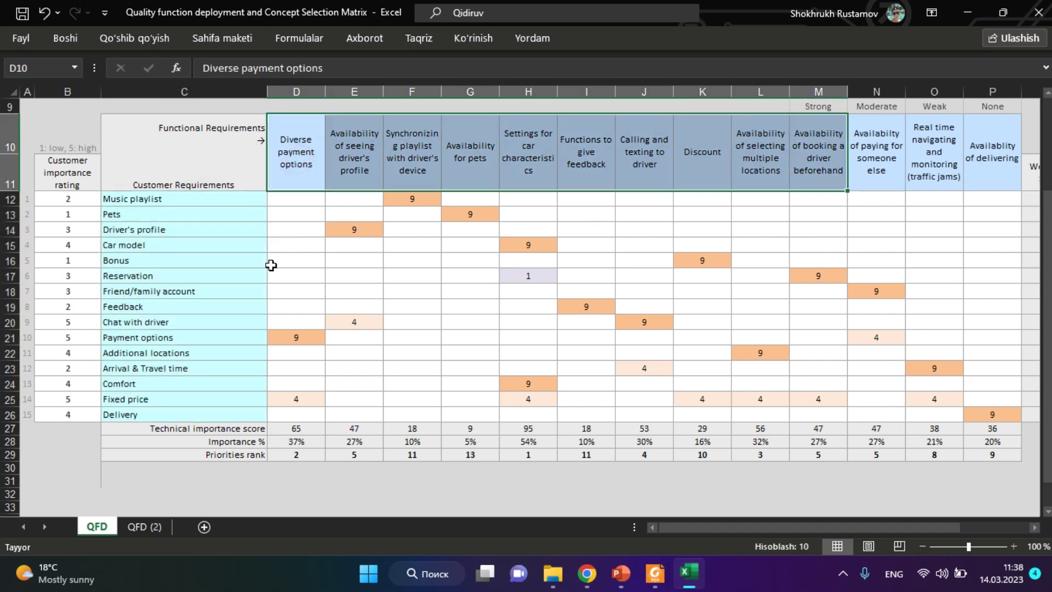
pyautogui.click(224, 196)
pyautogui.moveTo(224, 196); pyautogui.dragTo(206, 399)
pyautogui.click(206, 399)
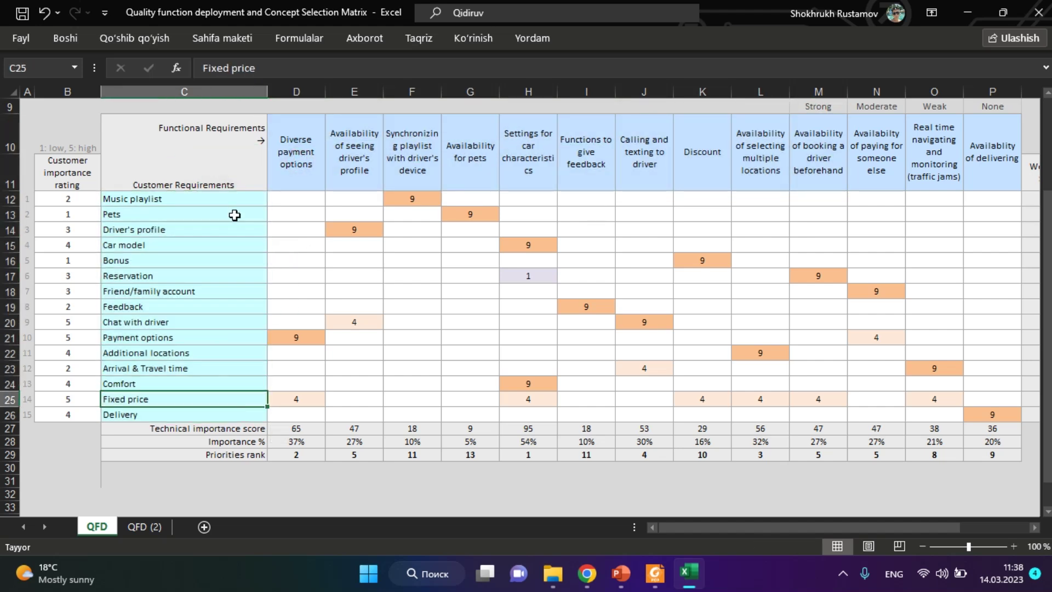
pyautogui.moveTo(233, 193); pyautogui.dragTo(211, 415)
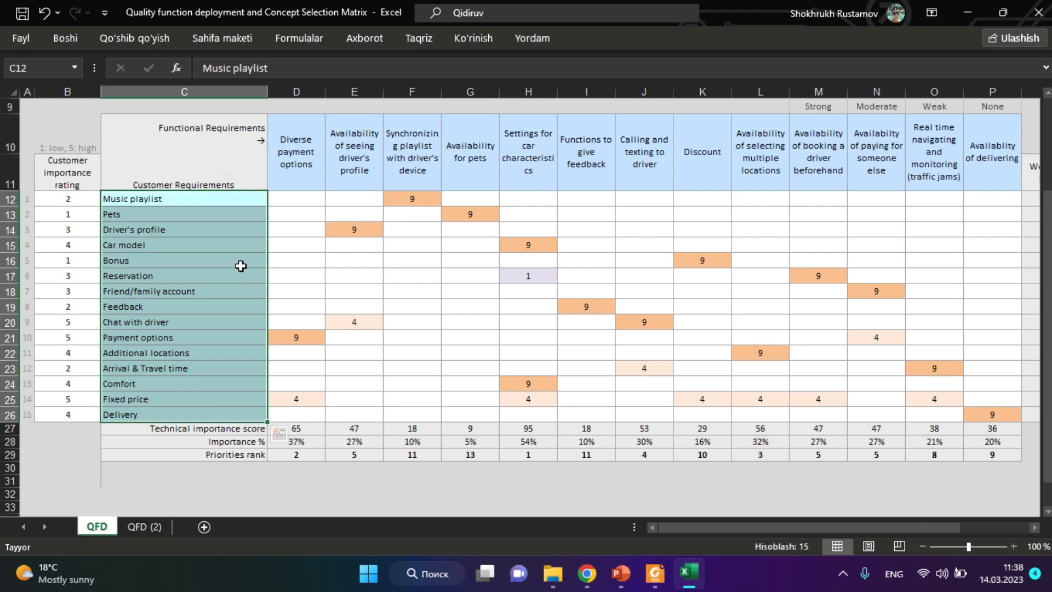
pyautogui.click(242, 261)
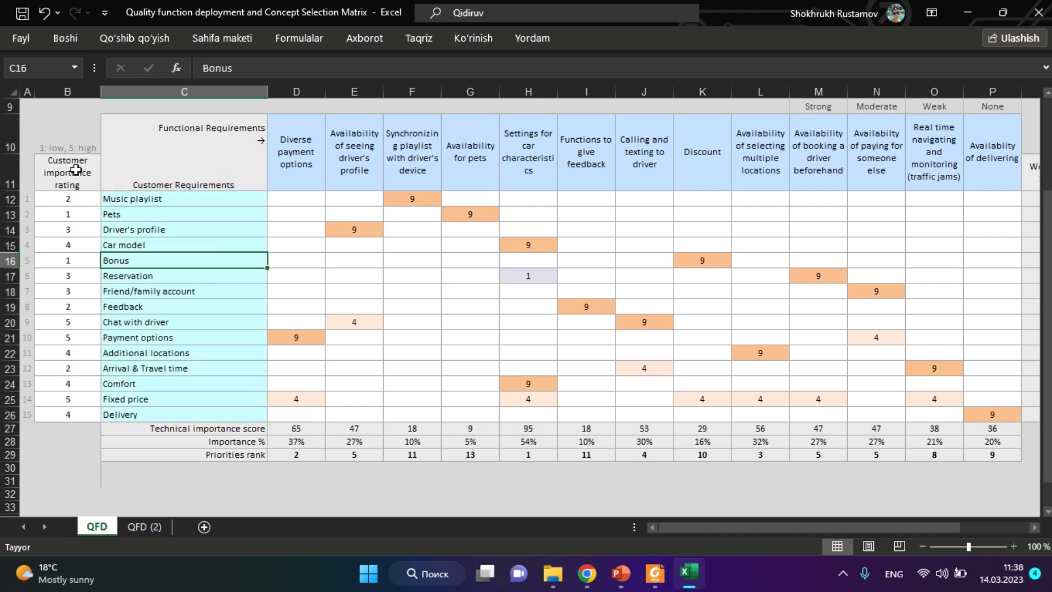
# Step: Examine the customer importance rating scale and the ratings given to the customer requirements, including Additional locations
pyautogui.click(129, 211)
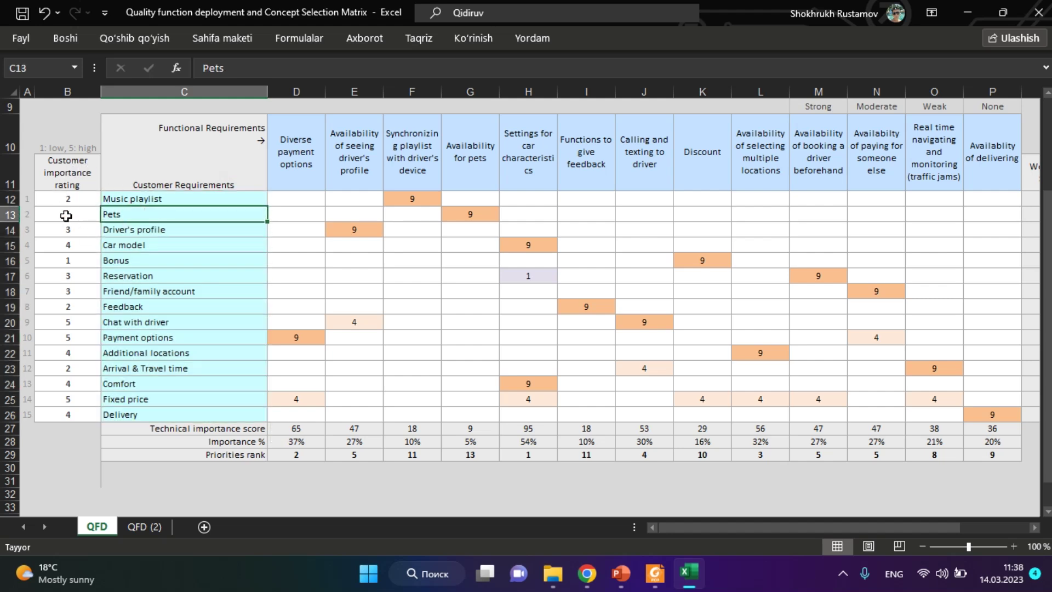
pyautogui.click(42, 150)
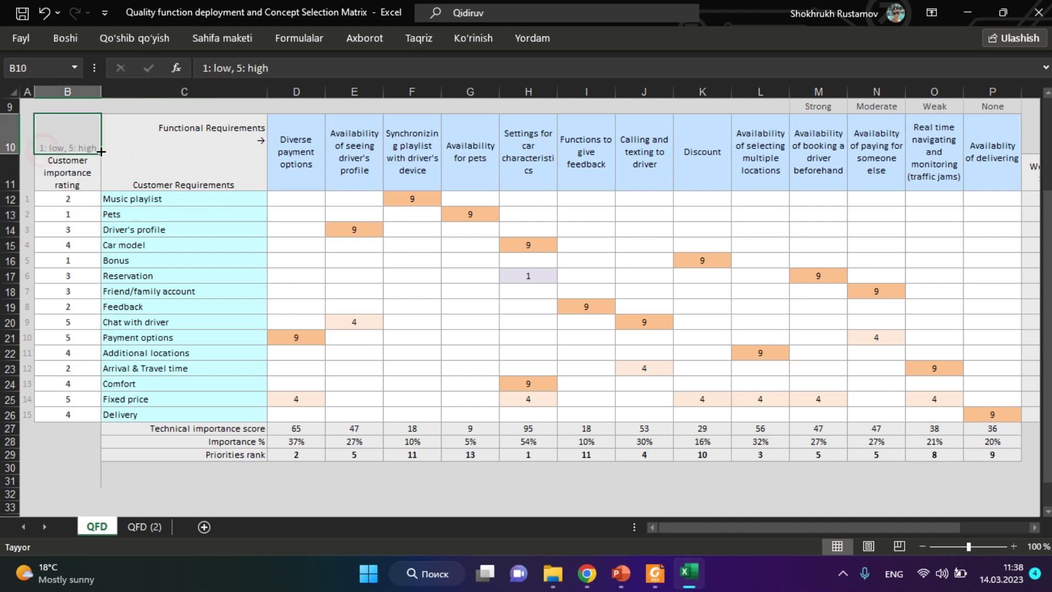
pyautogui.click(165, 323)
pyautogui.click(171, 356)
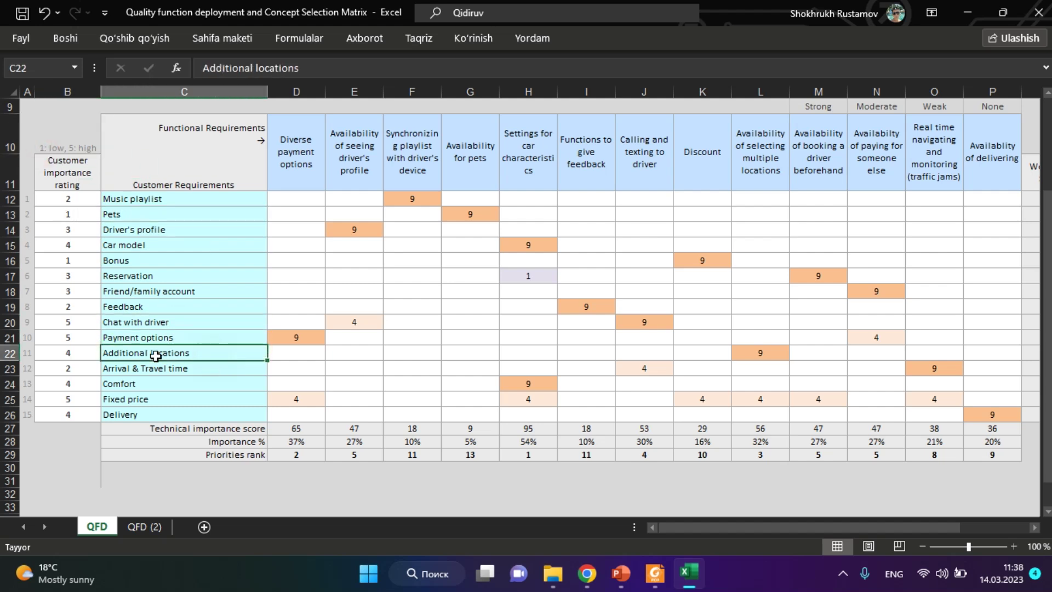
pyautogui.click(74, 356)
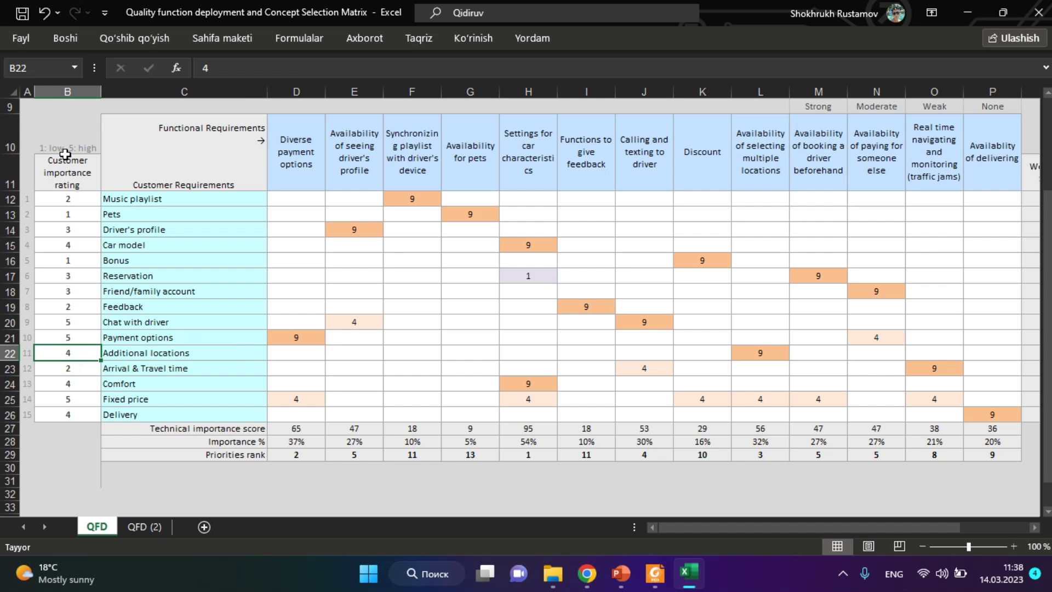
pyautogui.moveTo(61, 198); pyautogui.dragTo(90, 411)
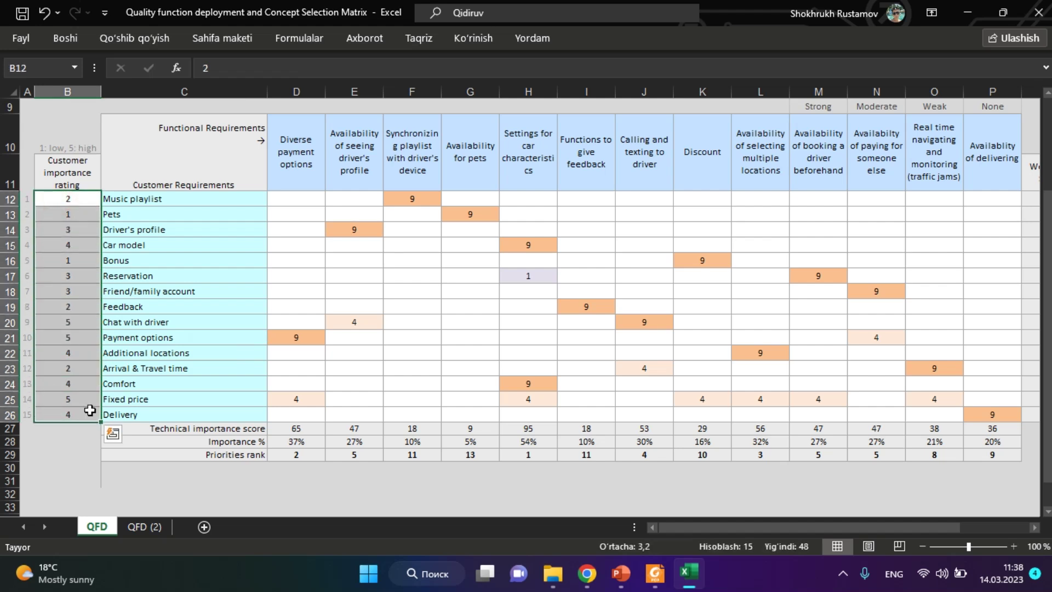
# Step: Examine the technical importance score row and the importance ratings for Fixed price and Payment options that feed it
pyautogui.click(363, 394)
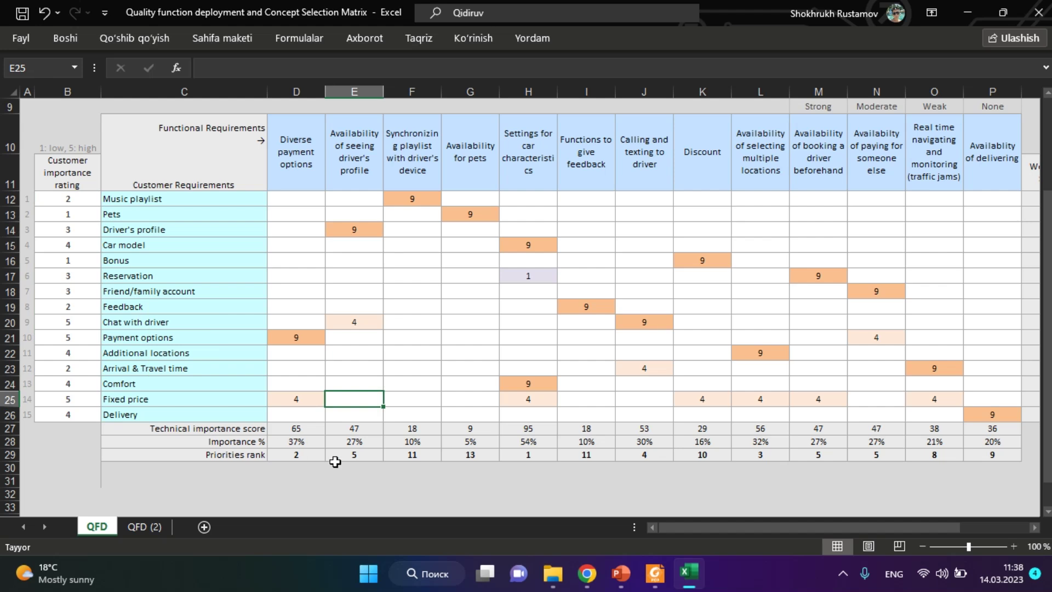
pyautogui.moveTo(192, 429); pyautogui.dragTo(664, 425)
pyautogui.click(216, 429)
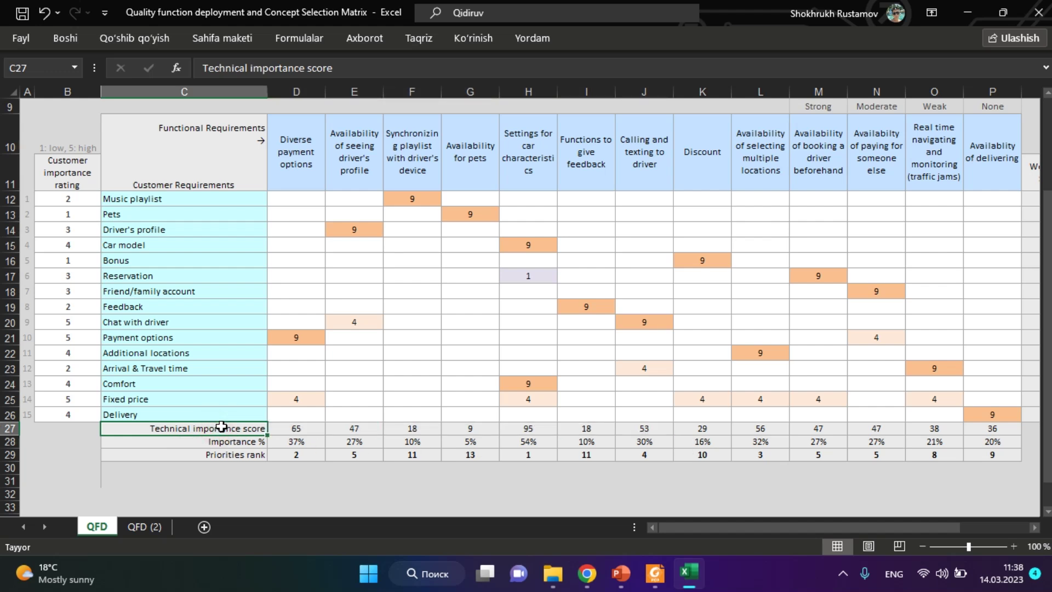
pyautogui.click(283, 403)
pyautogui.click(82, 400)
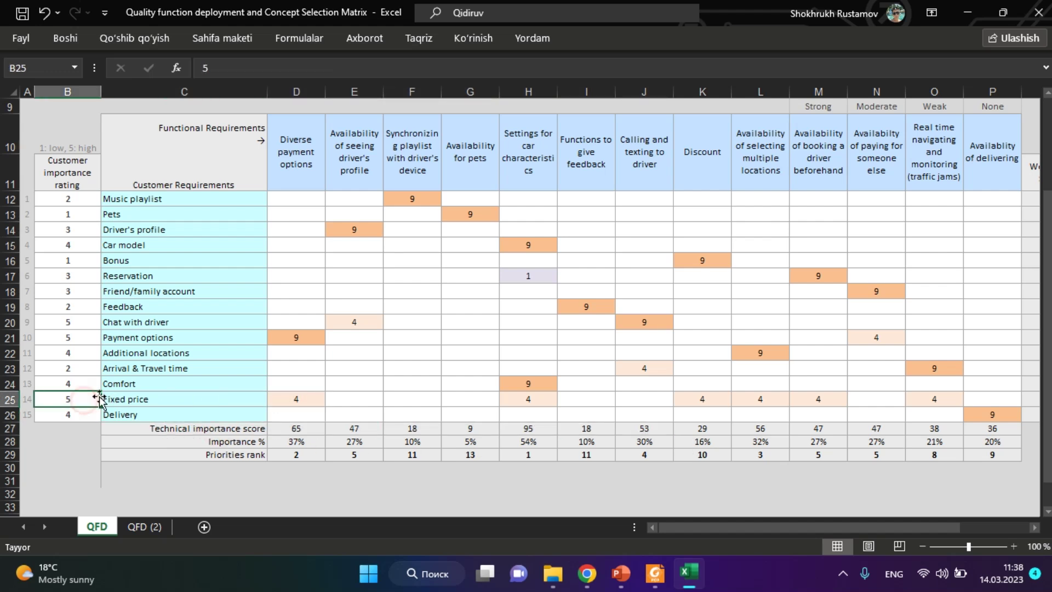
pyautogui.click(77, 336)
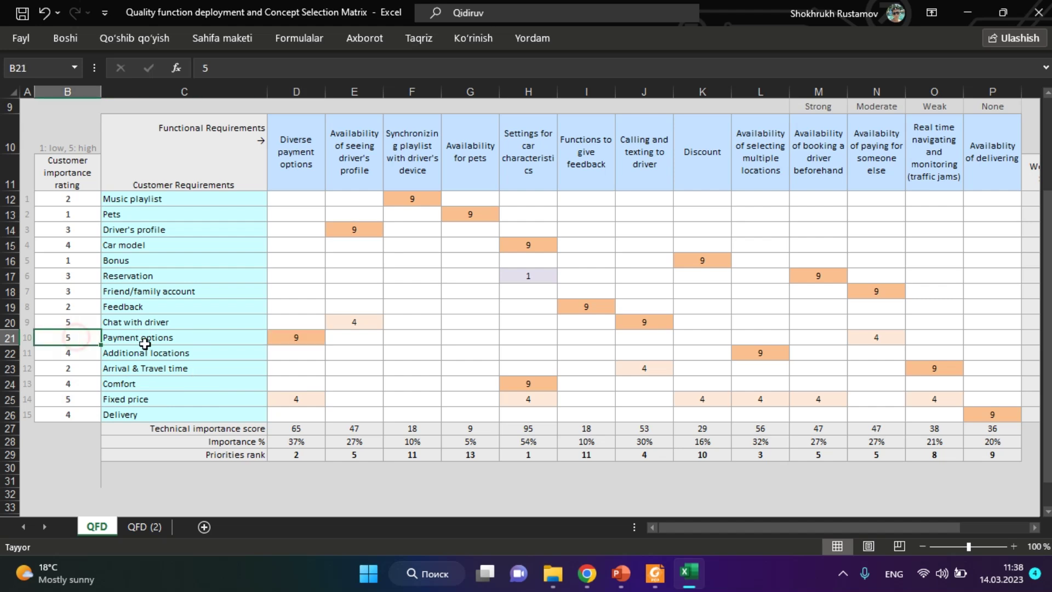
# Step: Inspect the formula and its referenced cells behind the technical importance score for Diverse payment options in D27
pyautogui.click(299, 431)
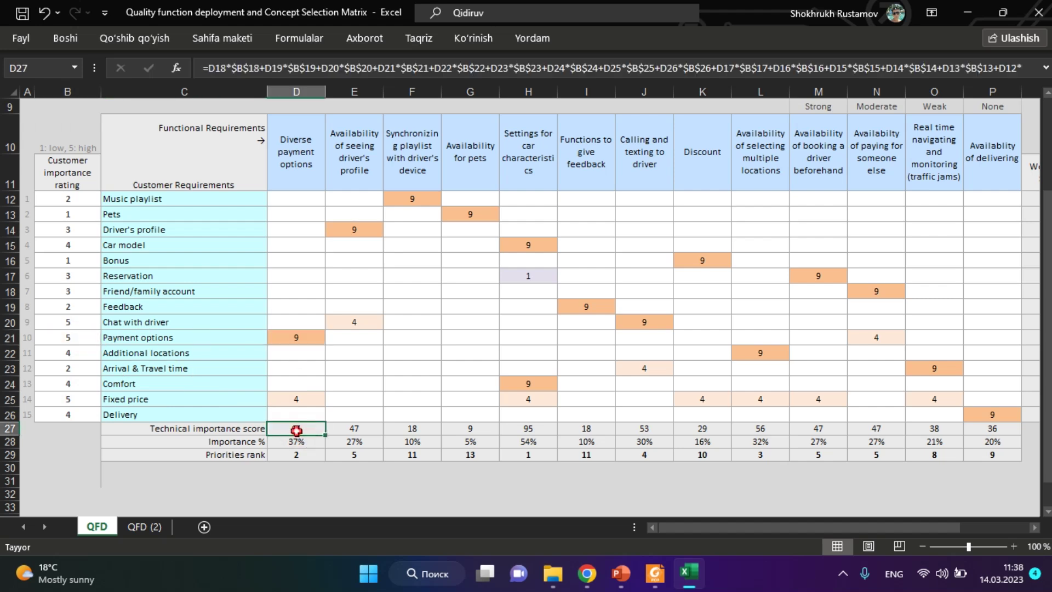
pyautogui.doubleClick(298, 431)
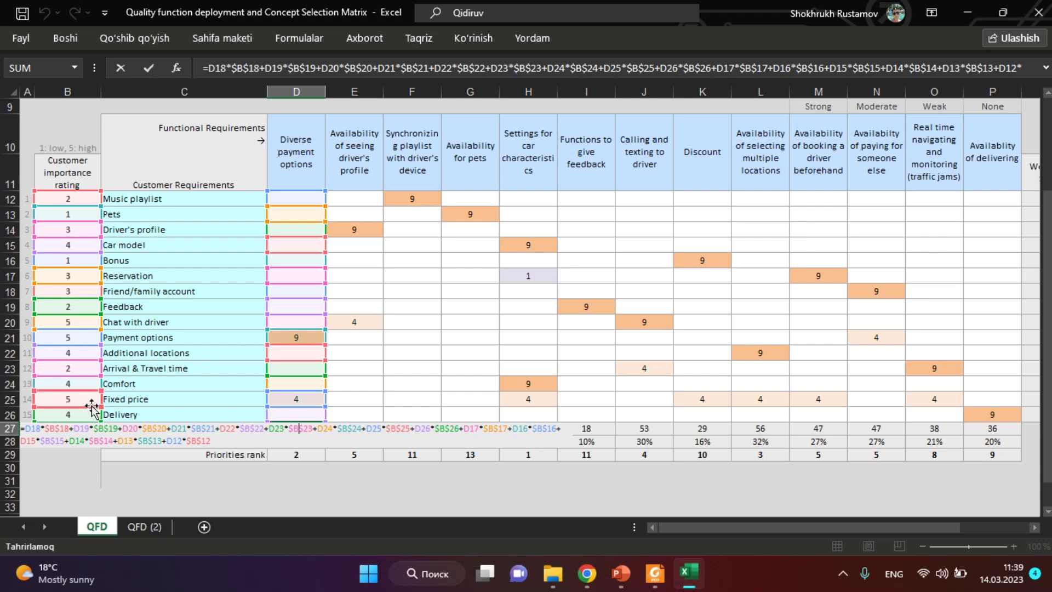
pyautogui.press('Return')
pyautogui.click(314, 429)
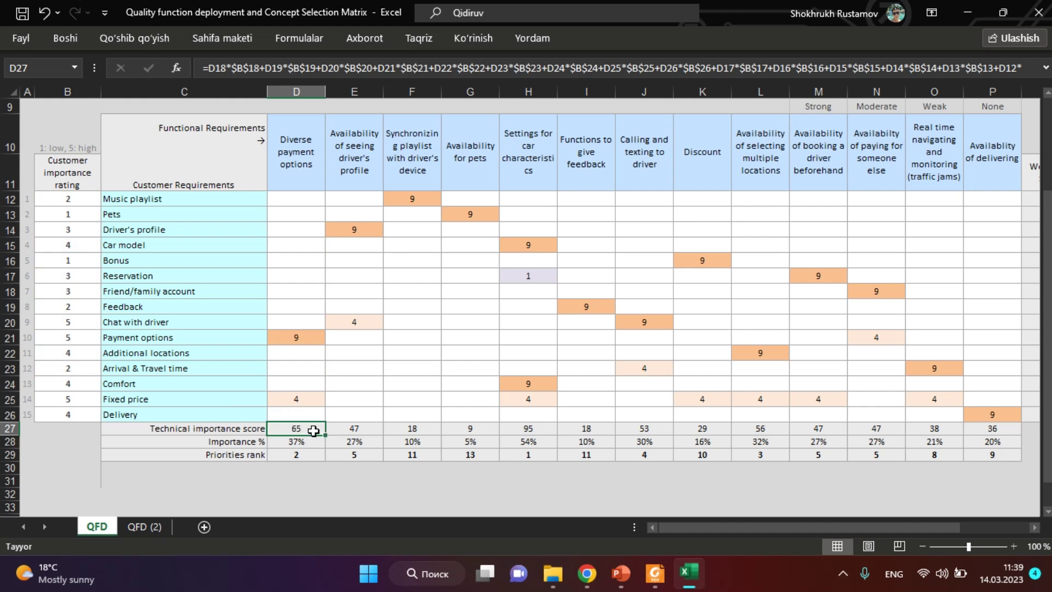
# Step: Inspect the Importance % formula in D28 and the weighted score total in Q27 that it divides by
pyautogui.moveTo(551, 190); pyautogui.dragTo(897, 413)
pyautogui.click(842, 393)
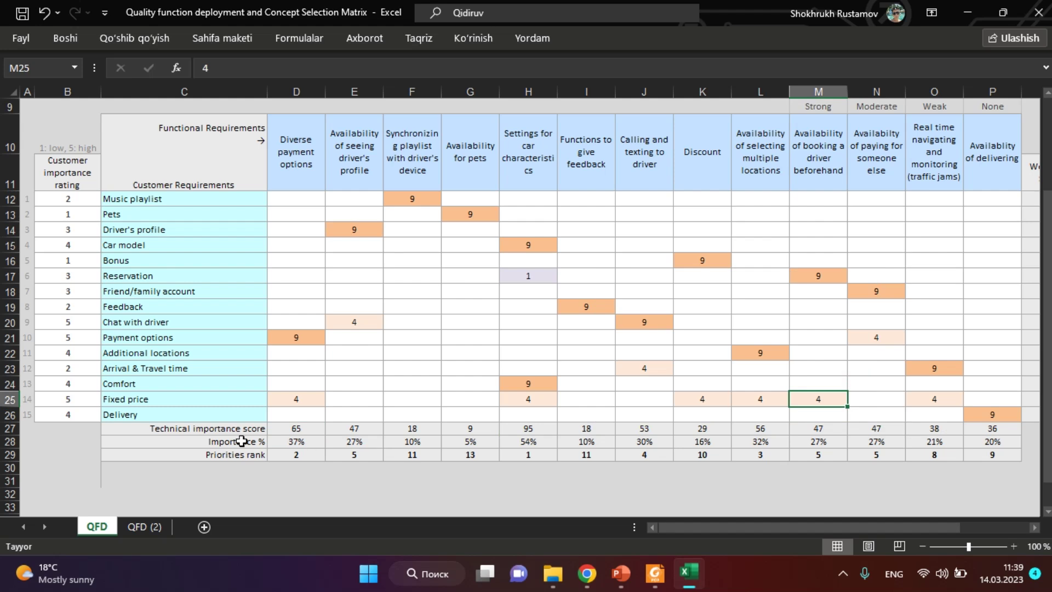
pyautogui.click(296, 443)
pyautogui.moveTo(701, 531); pyautogui.dragTo(771, 529)
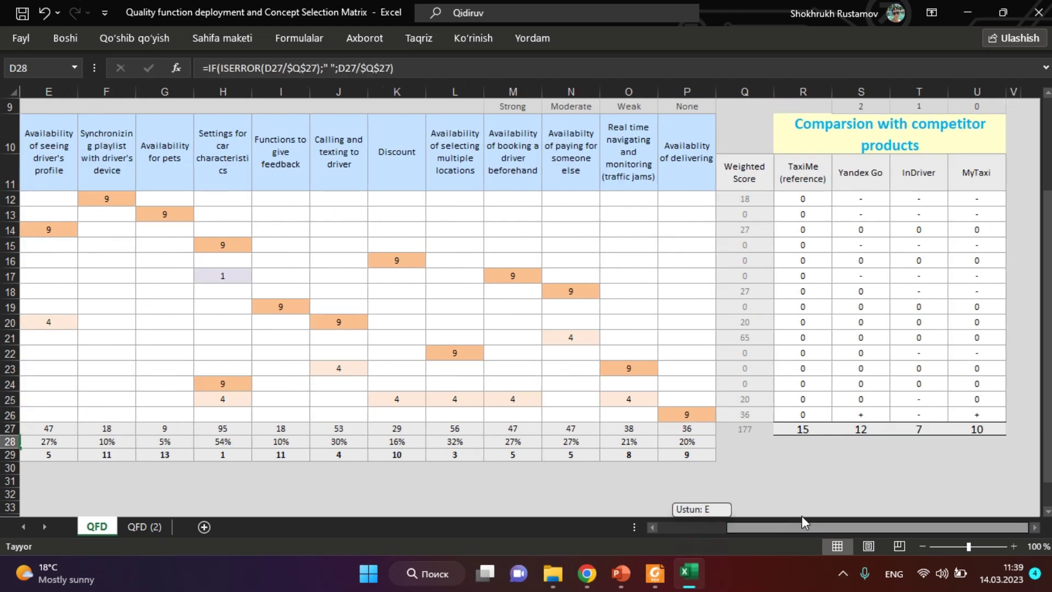
pyautogui.doubleClick(756, 429)
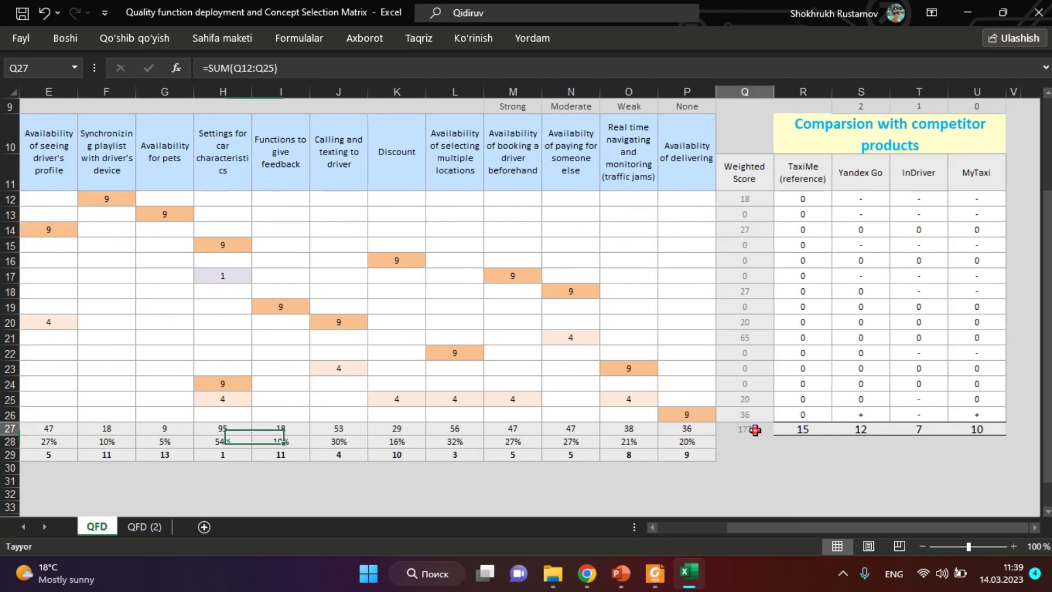
pyautogui.click(754, 468)
pyautogui.moveTo(761, 530); pyautogui.dragTo(673, 527)
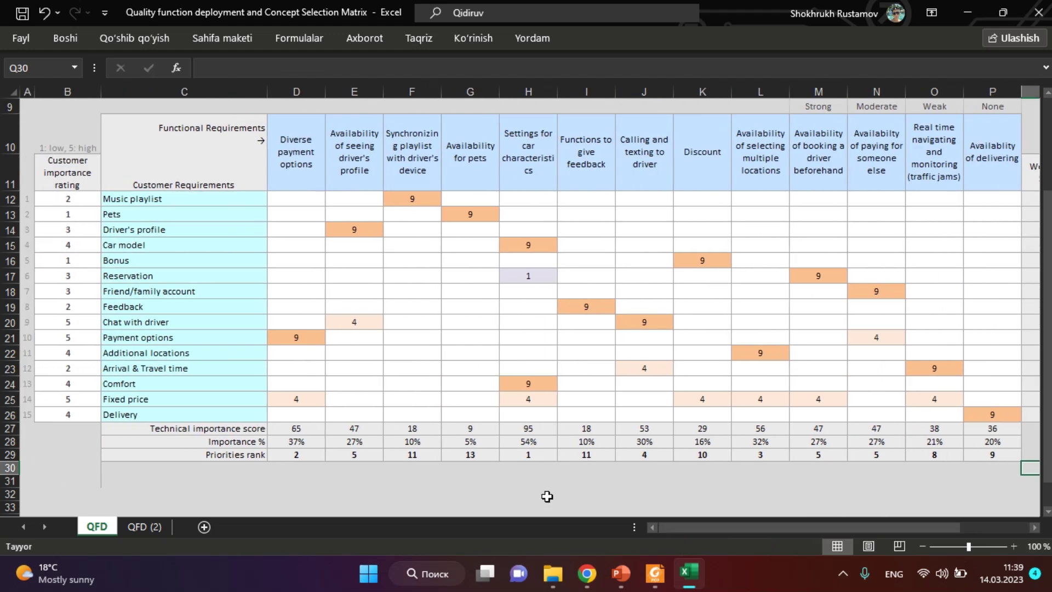
# Step: Examine the technical importance scores in row 27 and the priority ranking formula for Settings for car characteristics in H29
pyautogui.moveTo(222, 460); pyautogui.dragTo(763, 451)
pyautogui.click(745, 467)
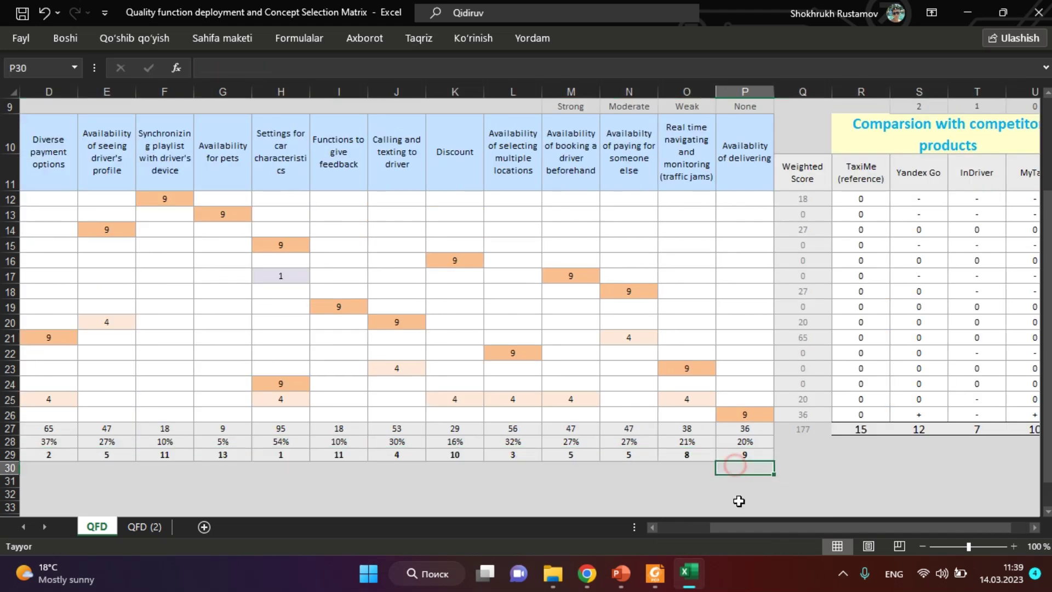
pyautogui.moveTo(742, 527); pyautogui.dragTo(674, 529)
pyautogui.moveTo(320, 427); pyautogui.dragTo(971, 432)
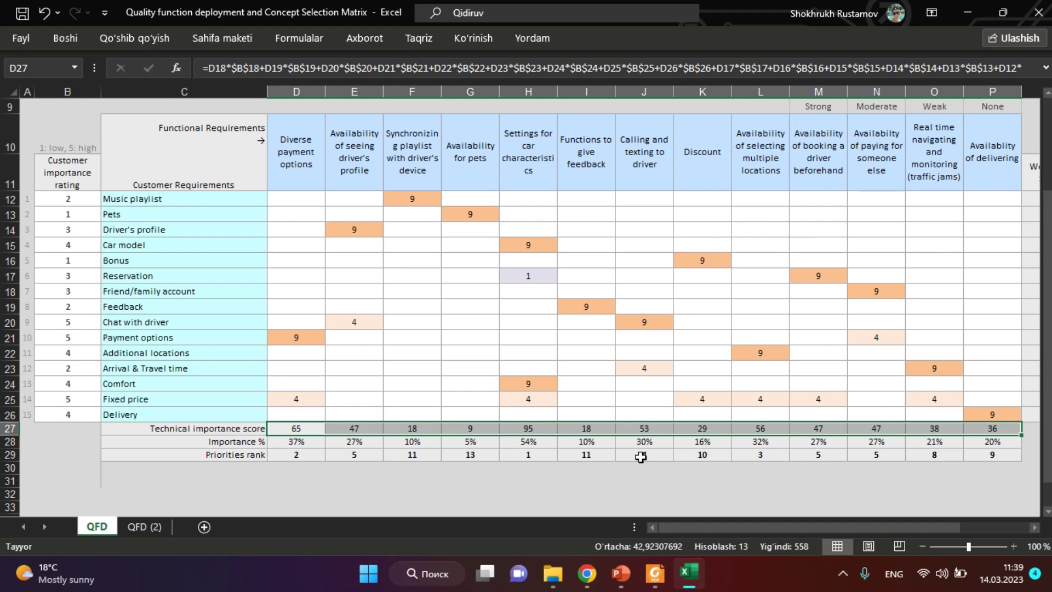
pyautogui.doubleClick(525, 455)
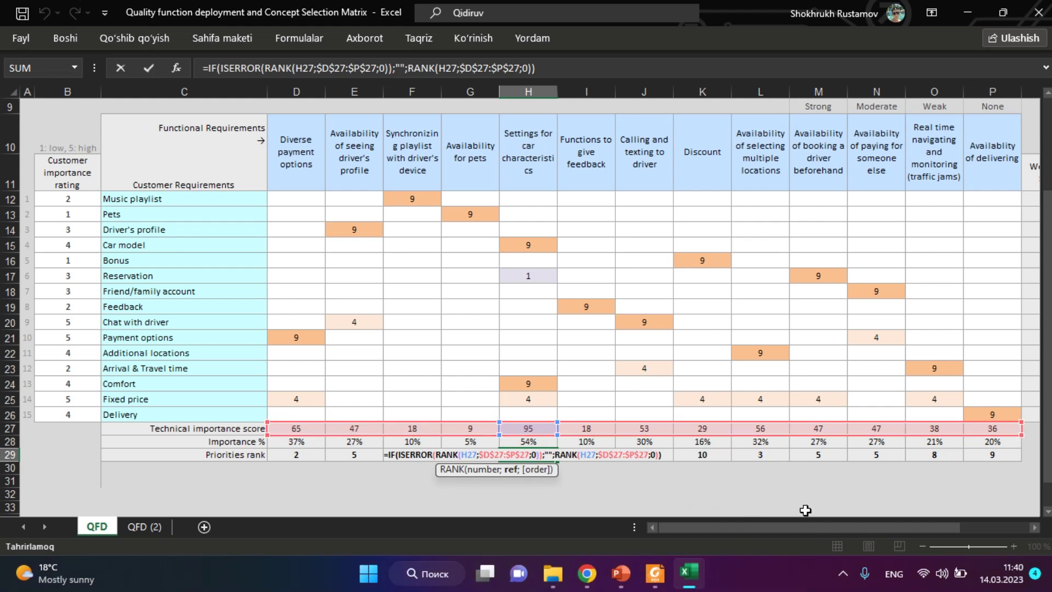
pyautogui.click(761, 481)
pyautogui.click(588, 562)
pyautogui.scroll(-2, 458, 399)
pyautogui.doubleClick(322, 439)
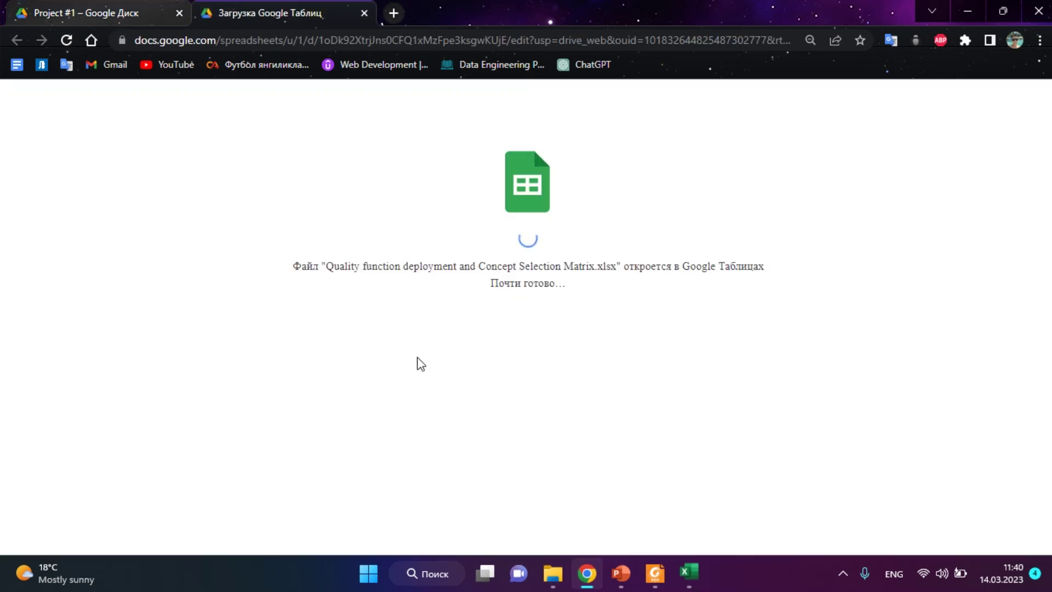
pyautogui.click(174, 11)
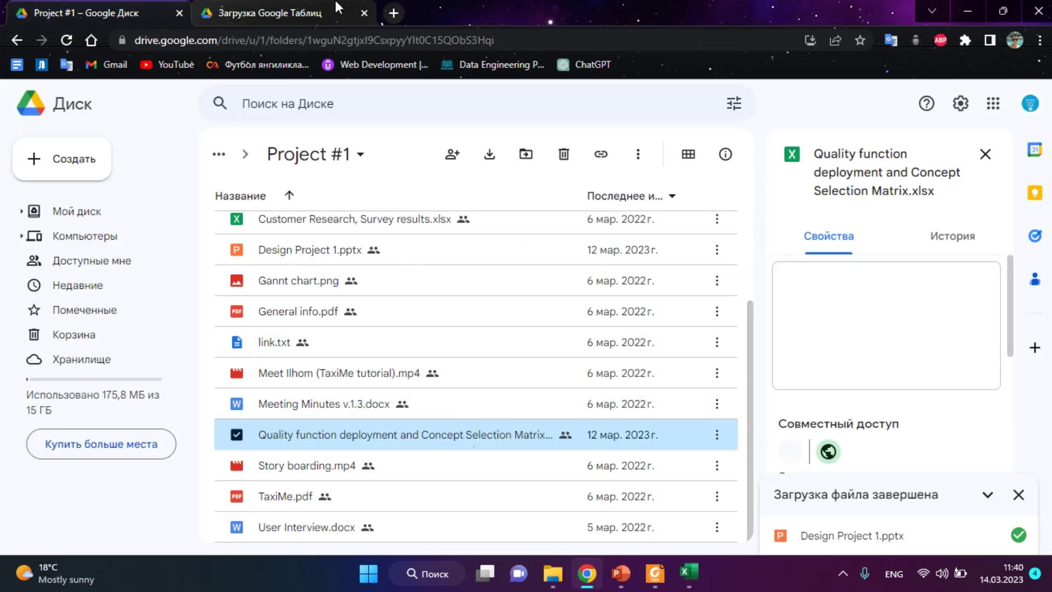
pyautogui.click(295, 8)
pyautogui.click(55, 7)
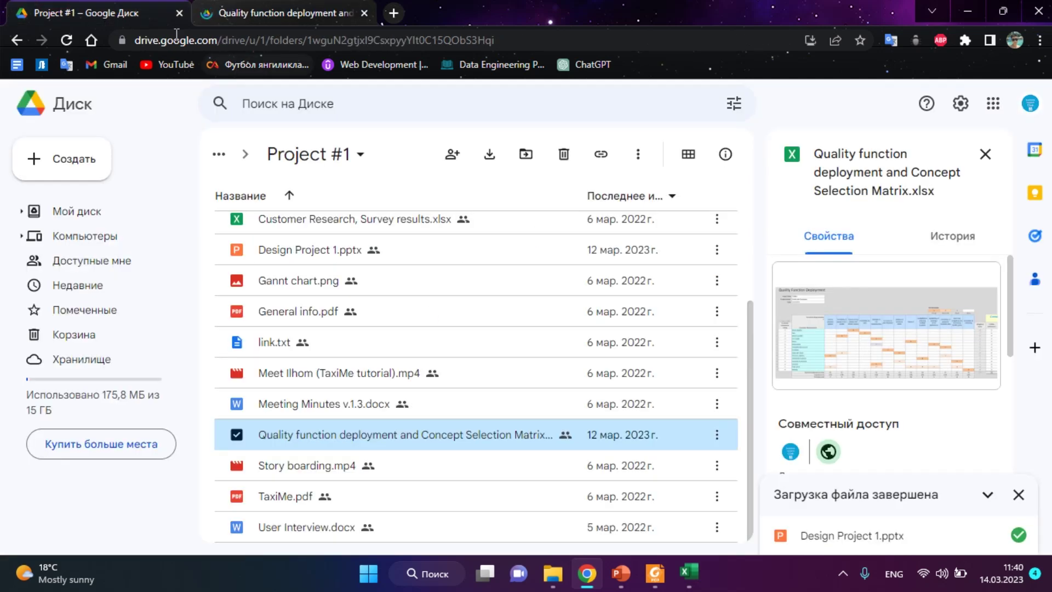
pyautogui.click(360, 13)
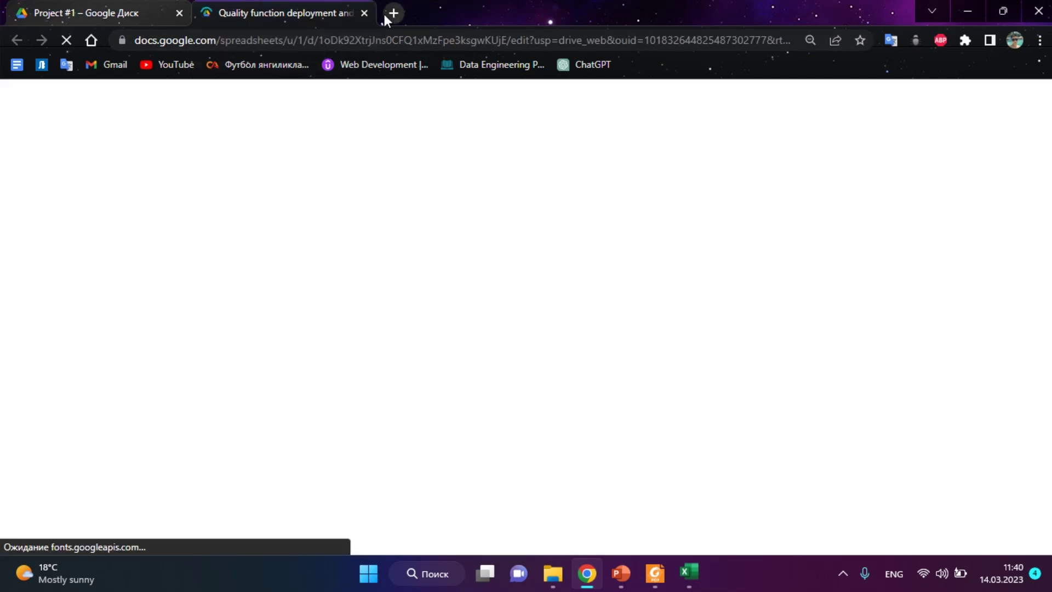
pyautogui.click(363, 13)
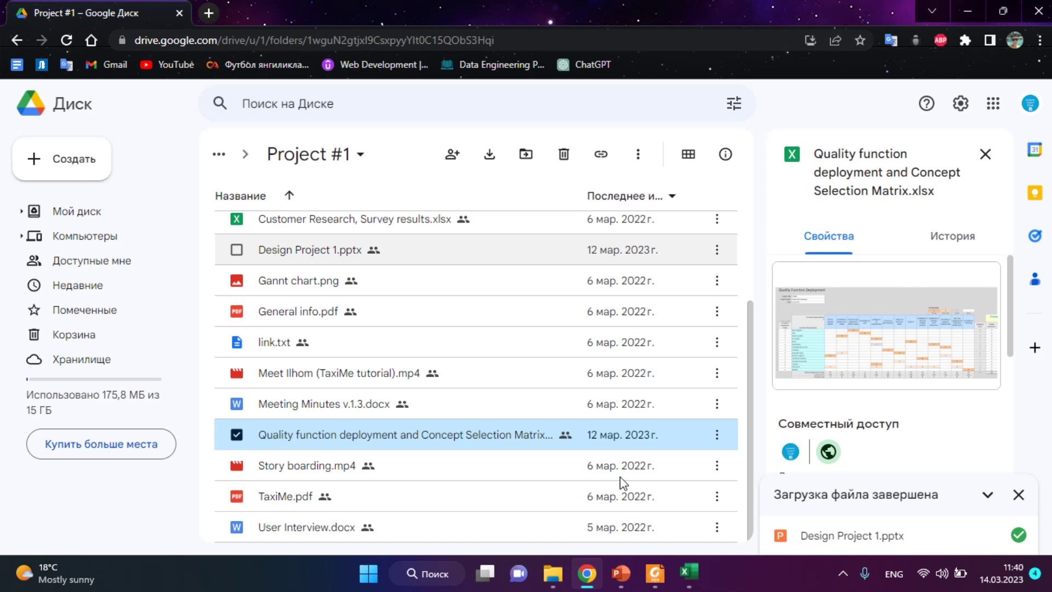
pyautogui.click(686, 573)
# Step: Freeze the panes at D12 so the heading rows and the customer requirements columns stay in place beside the competitor comparison
pyautogui.moveTo(739, 527); pyautogui.dragTo(921, 515)
pyautogui.scroll(2, 854, 203)
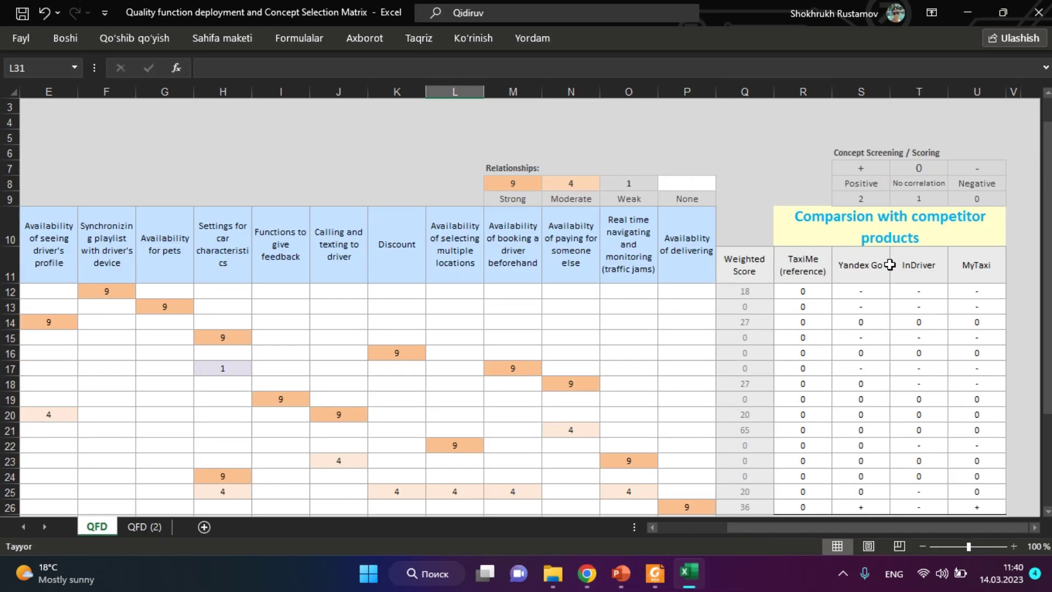
pyautogui.scroll(-1, 876, 231)
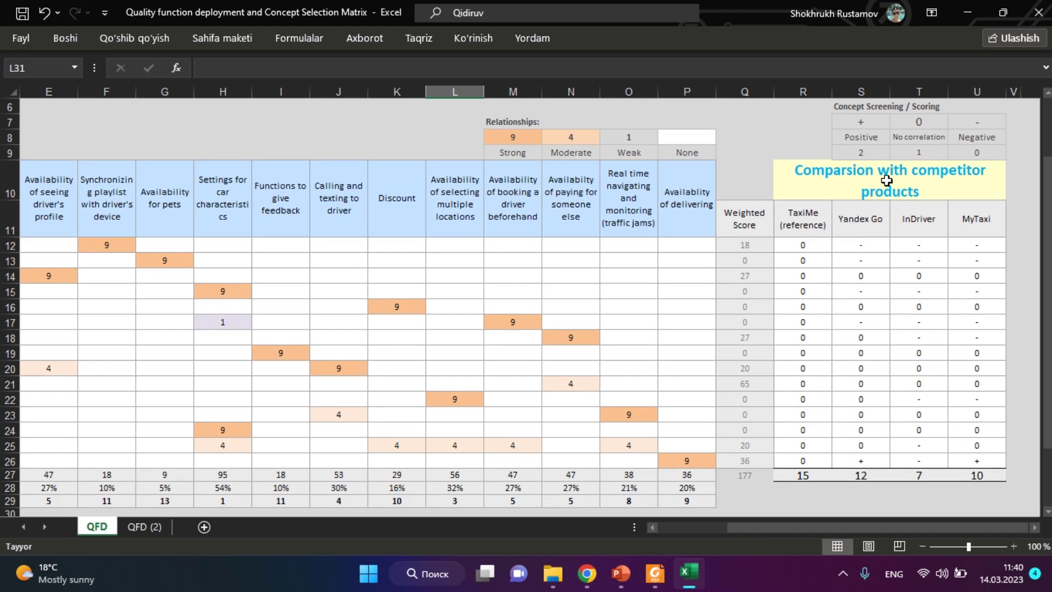
pyautogui.click(425, 41)
pyautogui.click(463, 41)
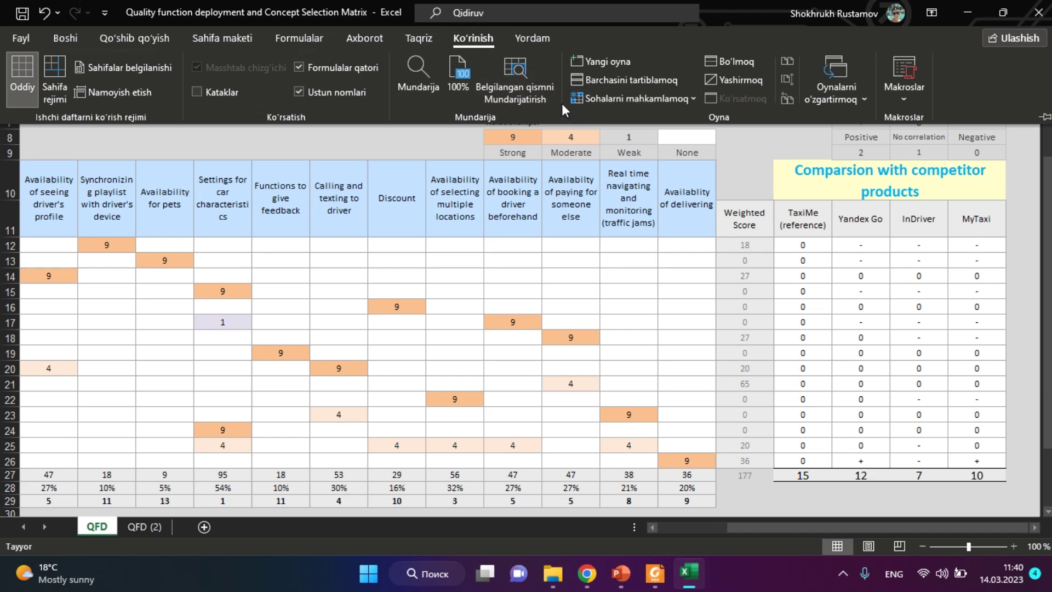
pyautogui.click(692, 528)
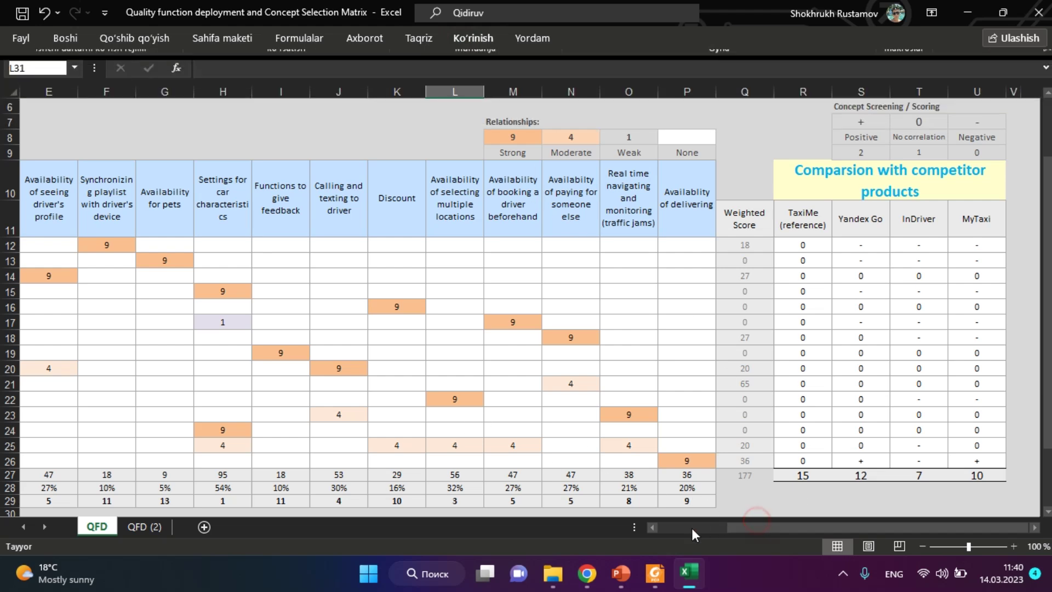
pyautogui.click(679, 529)
pyautogui.click(279, 245)
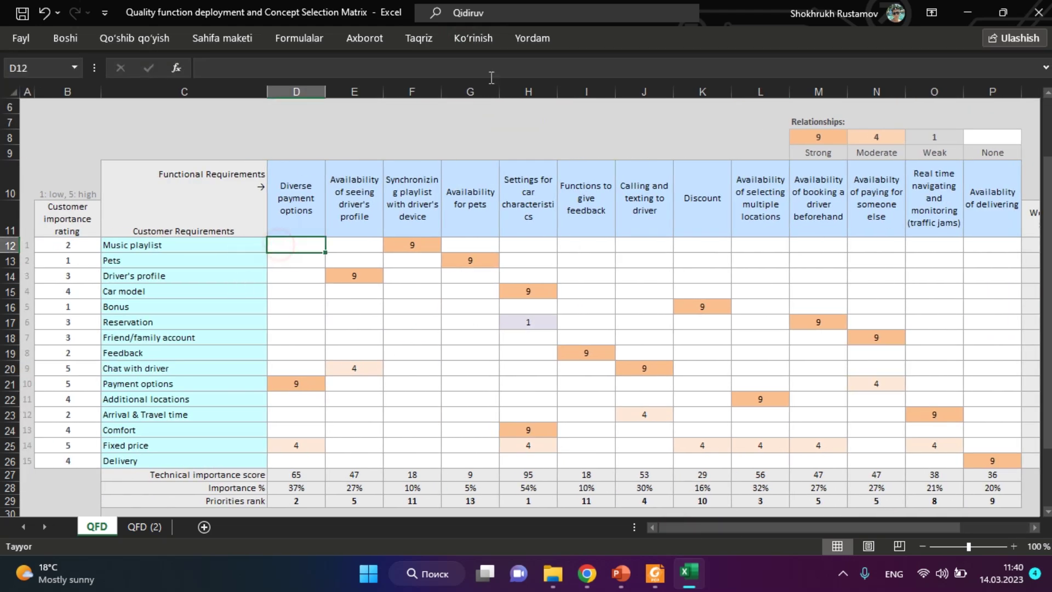
pyautogui.click(482, 39)
pyautogui.click(584, 98)
pyautogui.click(702, 445)
# Step: Examine the competitor comparison, relating the TaxiMe reference column and the Yandex Go, InDriver and MyTaxi headings to the customer requirements
pyautogui.moveTo(744, 530); pyautogui.dragTo(935, 521)
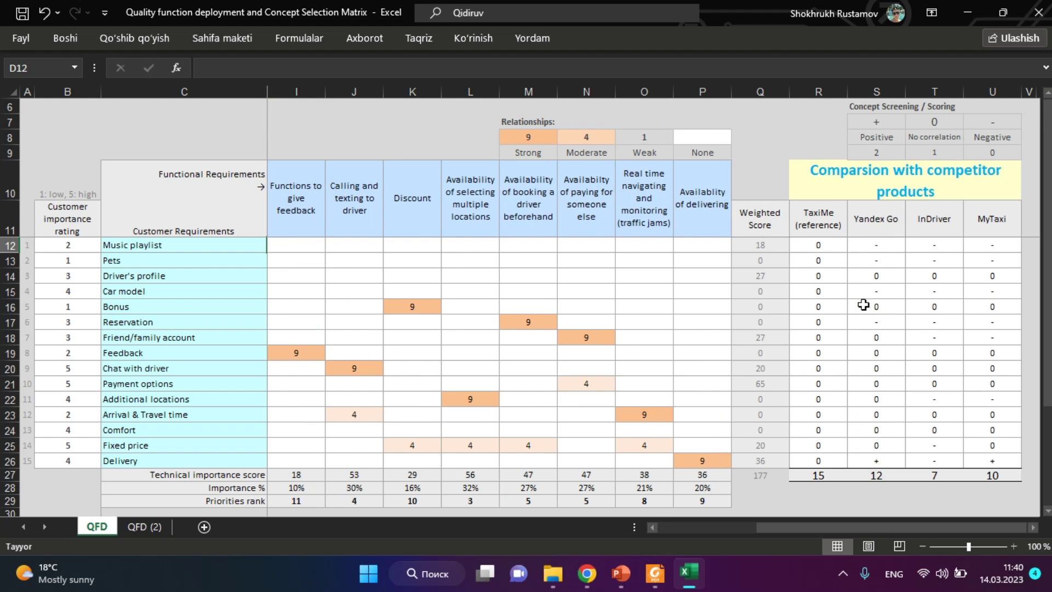
pyautogui.moveTo(827, 242); pyautogui.dragTo(837, 463)
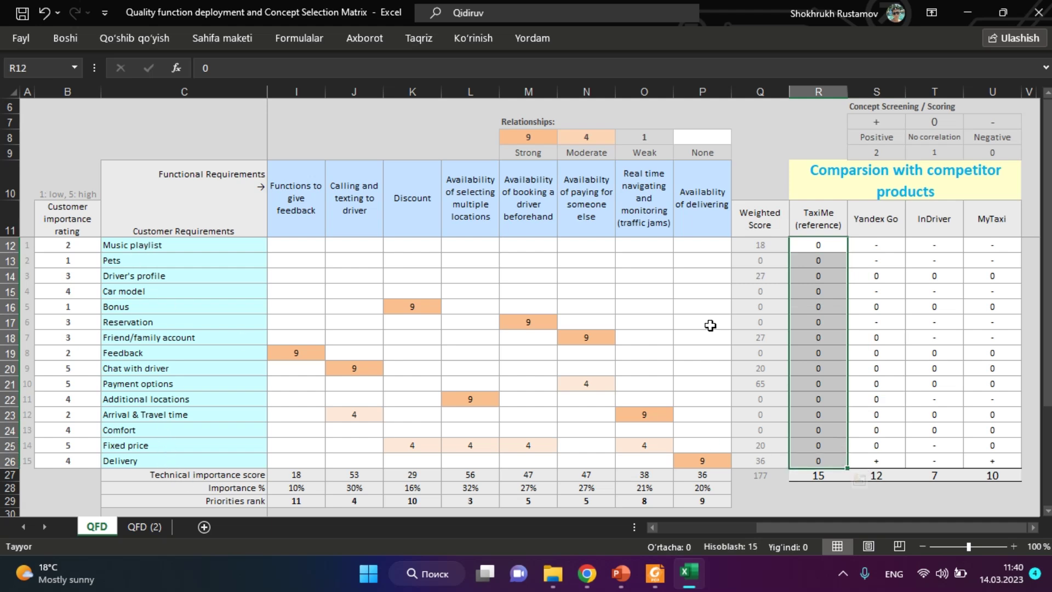
pyautogui.moveTo(874, 222); pyautogui.dragTo(993, 224)
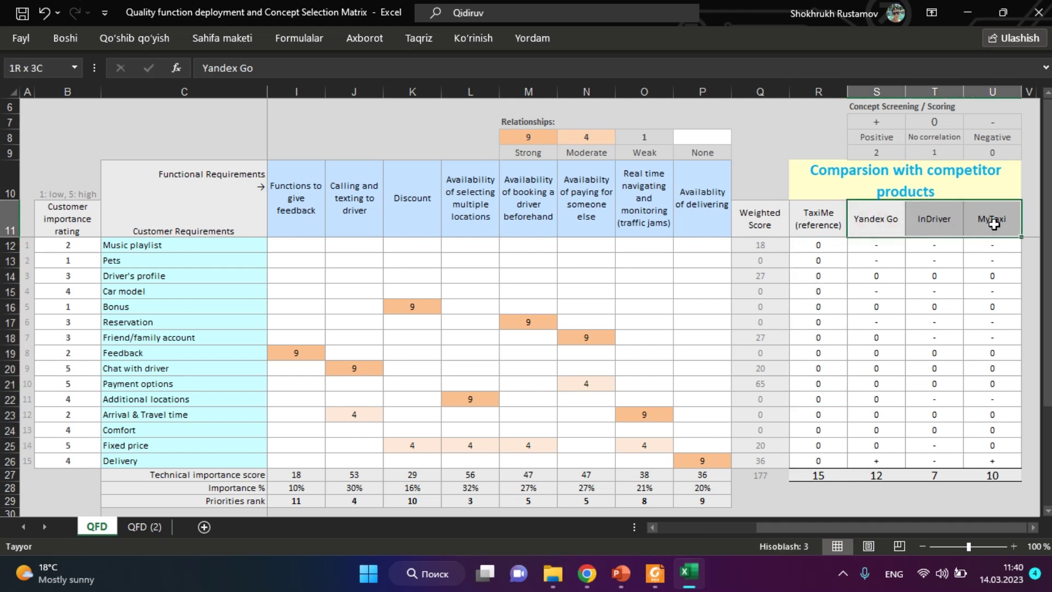
pyautogui.moveTo(994, 223); pyautogui.dragTo(994, 223)
pyautogui.click(871, 287)
pyautogui.moveTo(149, 252); pyautogui.dragTo(177, 460)
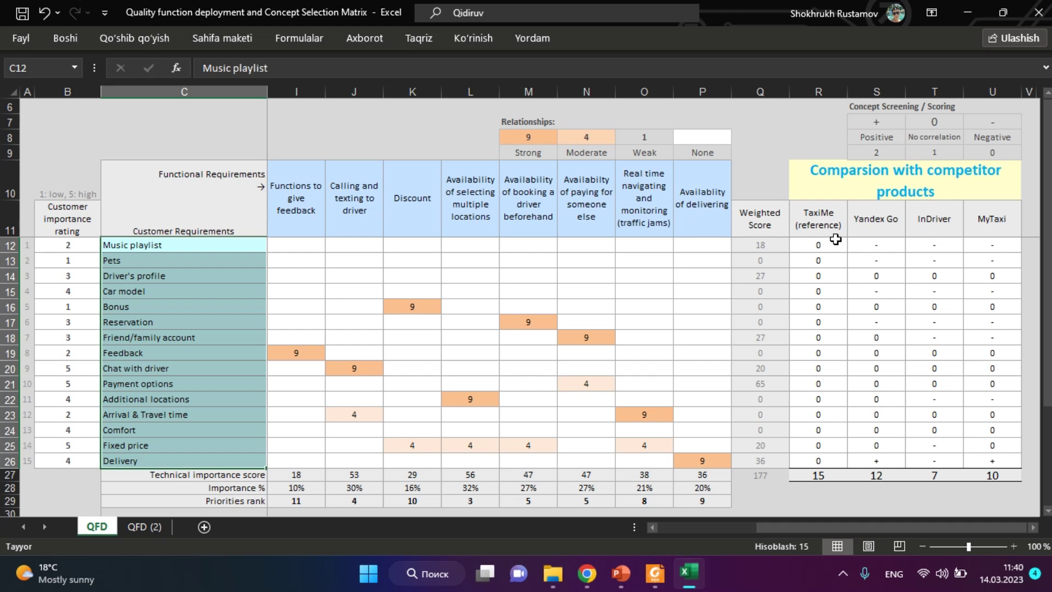
pyautogui.moveTo(835, 241); pyautogui.dragTo(833, 434)
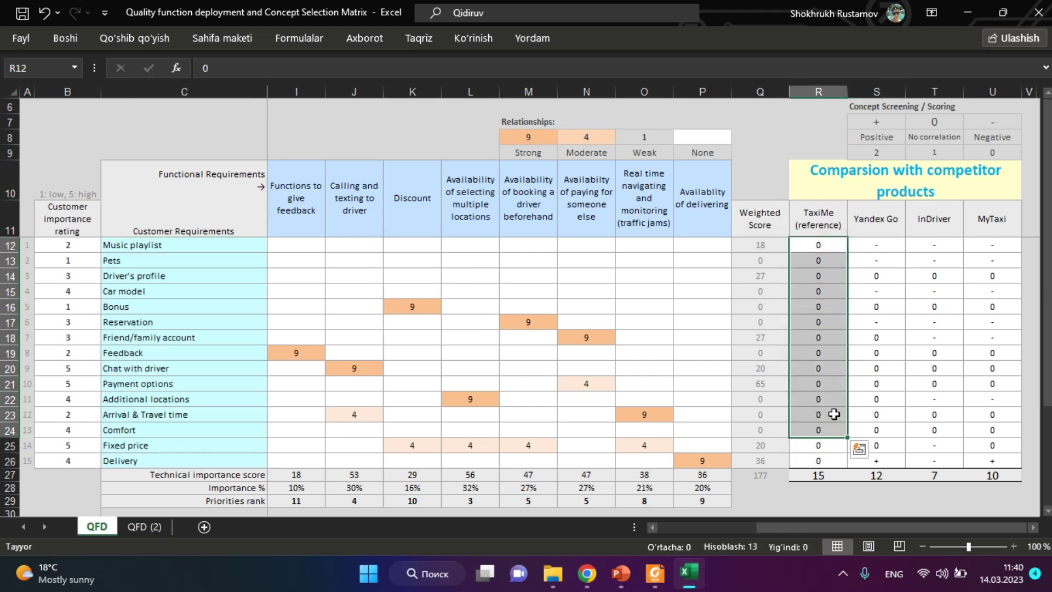
pyautogui.click(874, 216)
pyautogui.moveTo(874, 215); pyautogui.dragTo(886, 320)
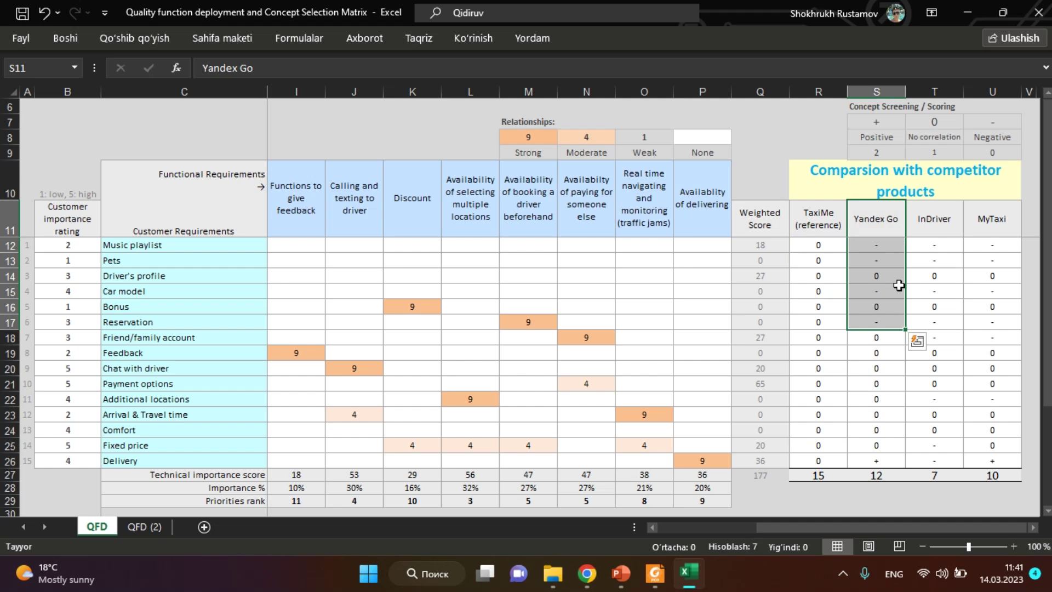
pyautogui.click(856, 457)
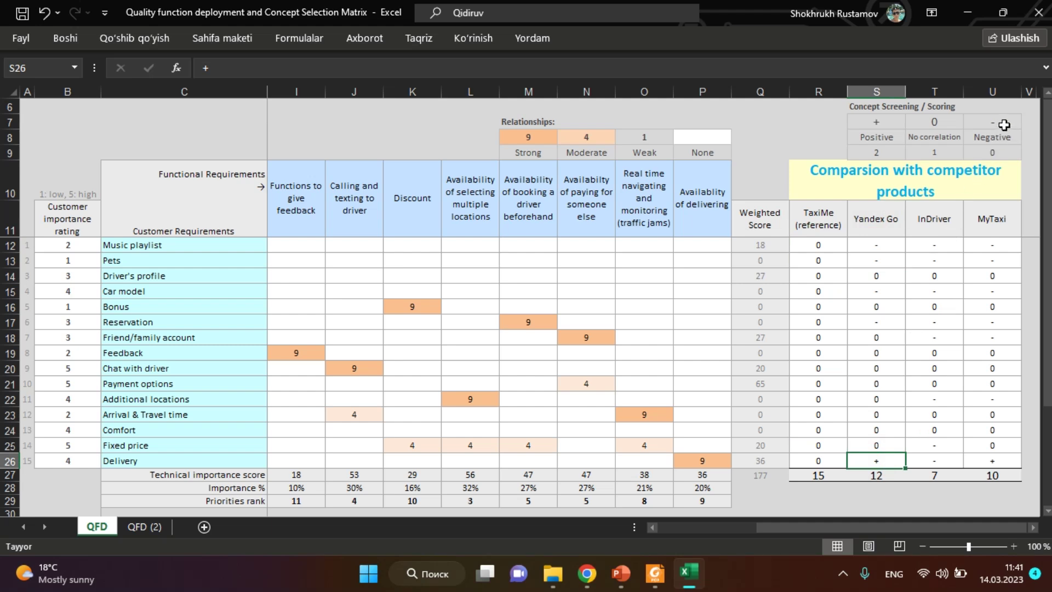
pyautogui.moveTo(1009, 119); pyautogui.dragTo(1010, 156)
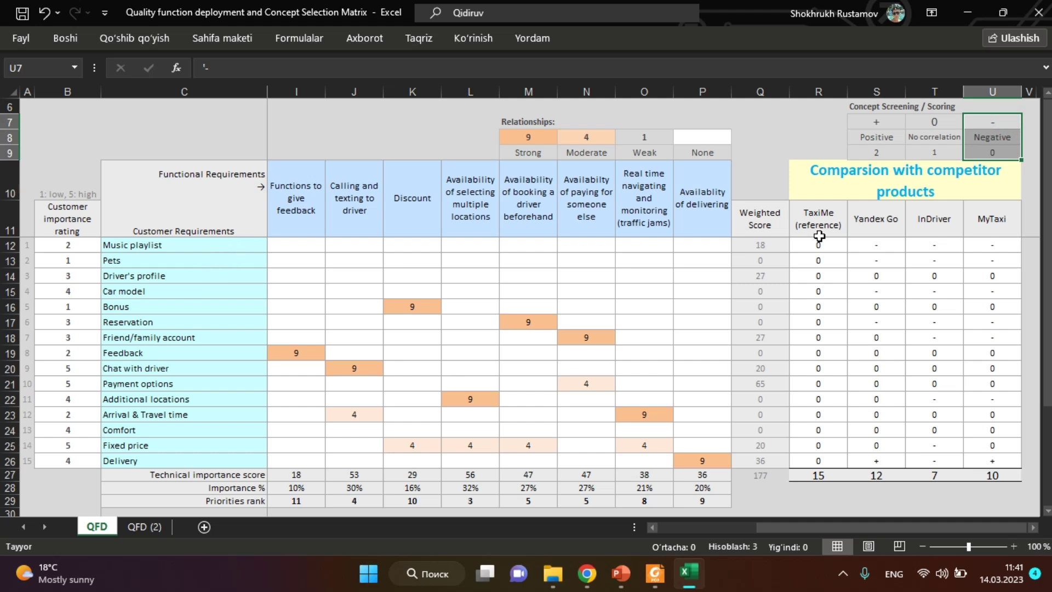
pyautogui.moveTo(877, 244); pyautogui.dragTo(986, 242)
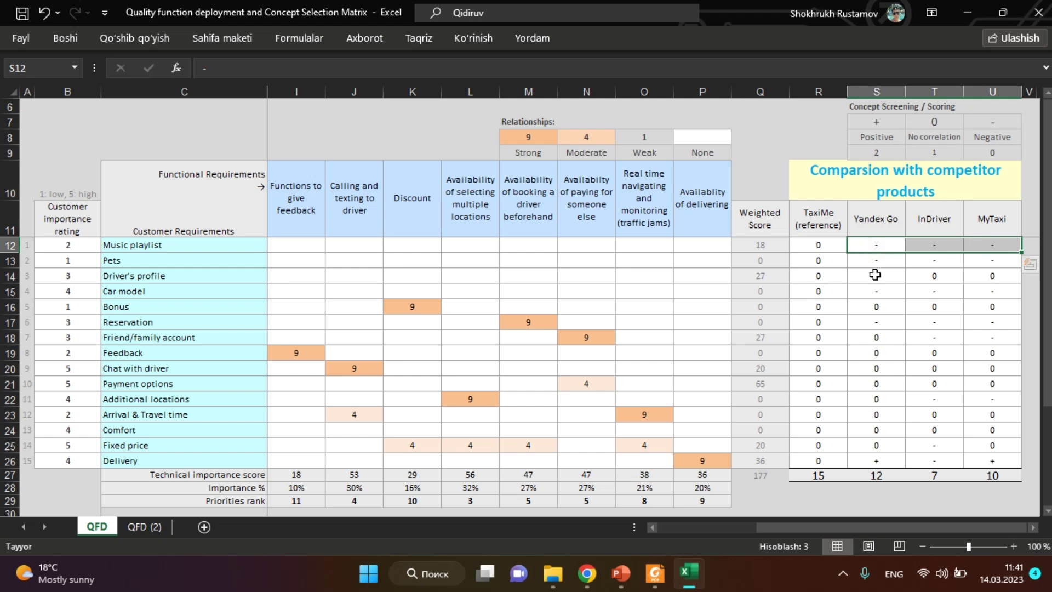
pyautogui.moveTo(875, 274); pyautogui.dragTo(986, 275)
pyautogui.click(980, 384)
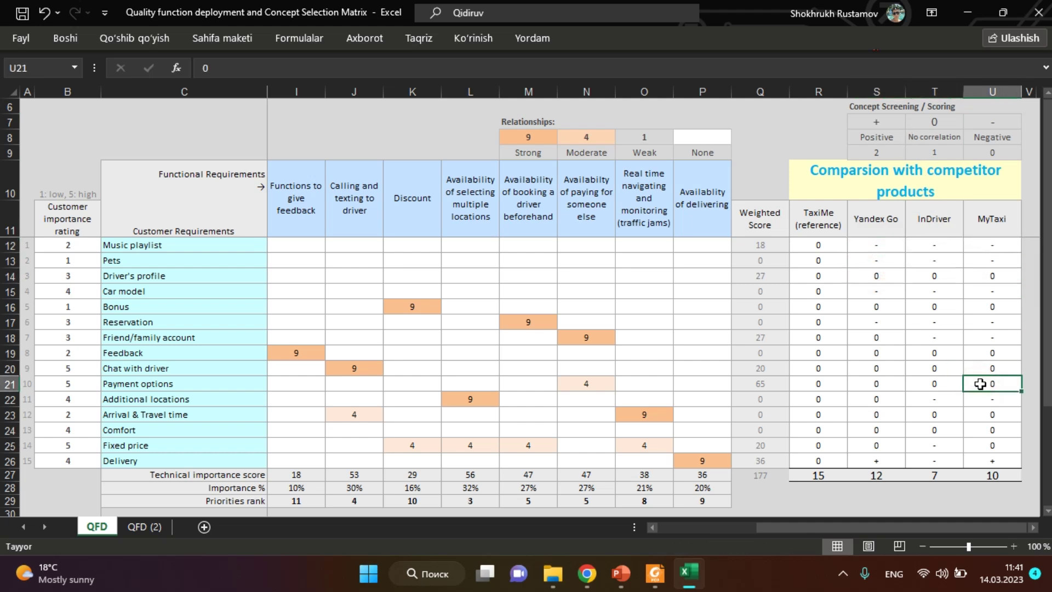
# Step: Compare the TaxiMe reference column with Yandex Go's ratings for Fixed price, Bonus, Reservation and Delivery
pyautogui.scroll(-5, 981, 384)
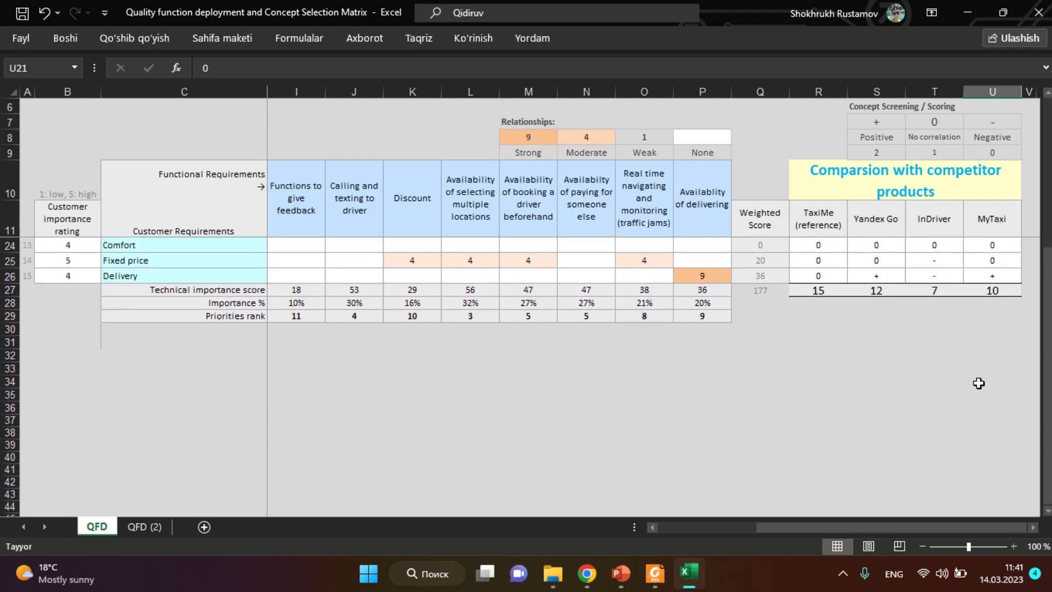
pyautogui.scroll(5, 832, 280)
pyautogui.moveTo(829, 245); pyautogui.dragTo(827, 460)
pyautogui.click(869, 442)
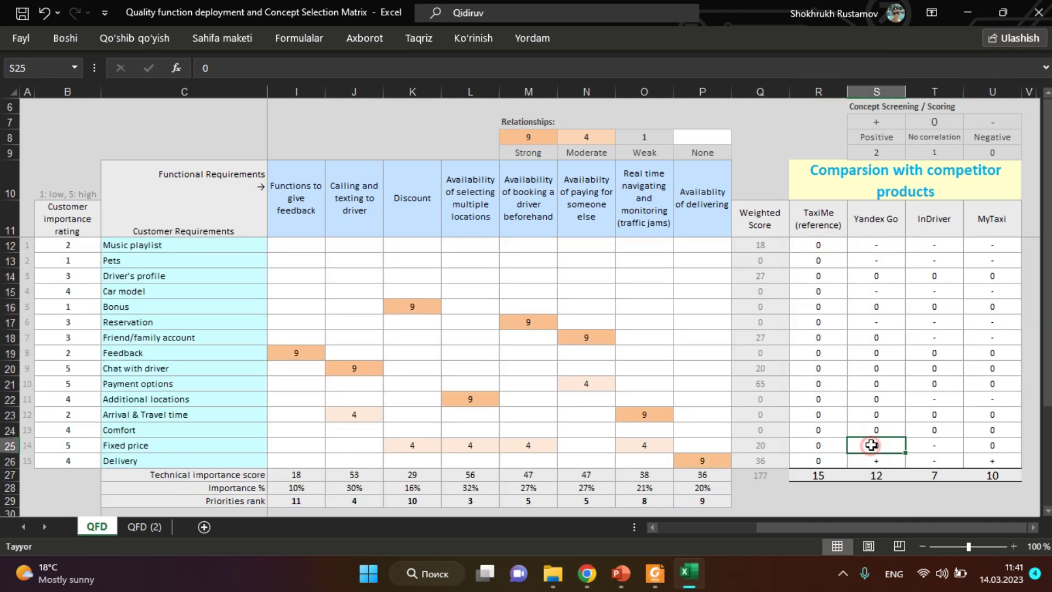
pyautogui.click(876, 309)
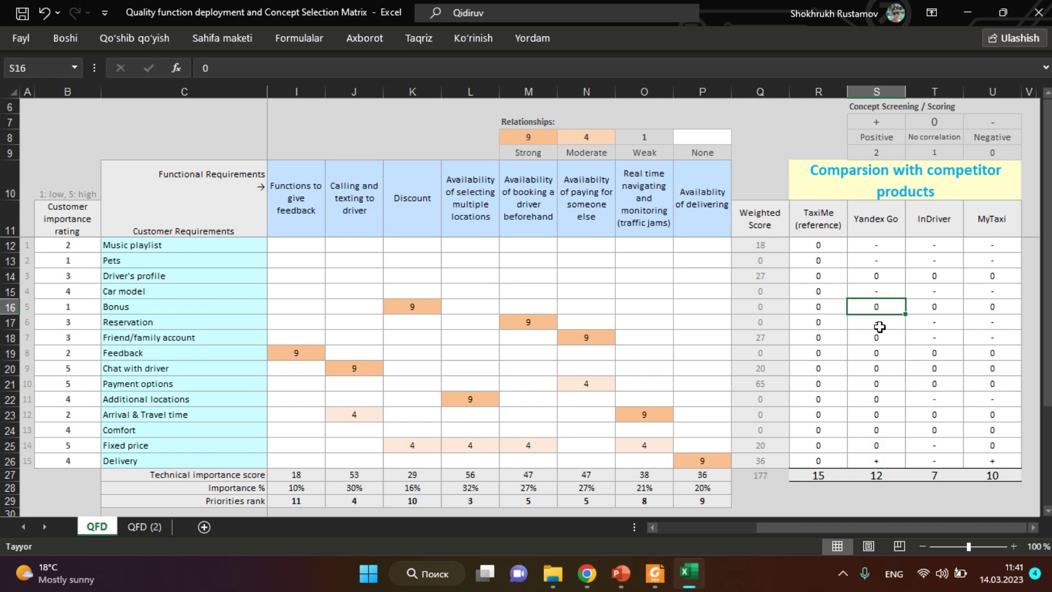
pyautogui.click(878, 324)
pyautogui.click(879, 460)
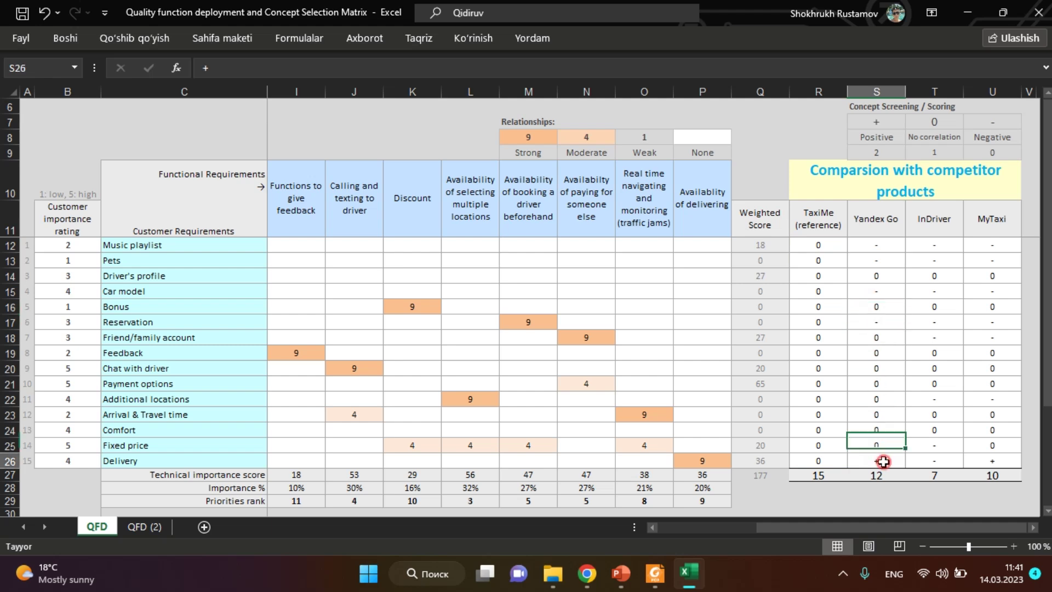
# Step: Examine the comparison totals in row 27 and the whole TaxiMe column, and switch to the Design Project 1 presentation in PowerPoint
pyautogui.moveTo(814, 476)
pyautogui.mouseDown()
pyautogui.moveTo(989, 472)
pyautogui.moveTo(822, 476)
pyautogui.mouseUp()
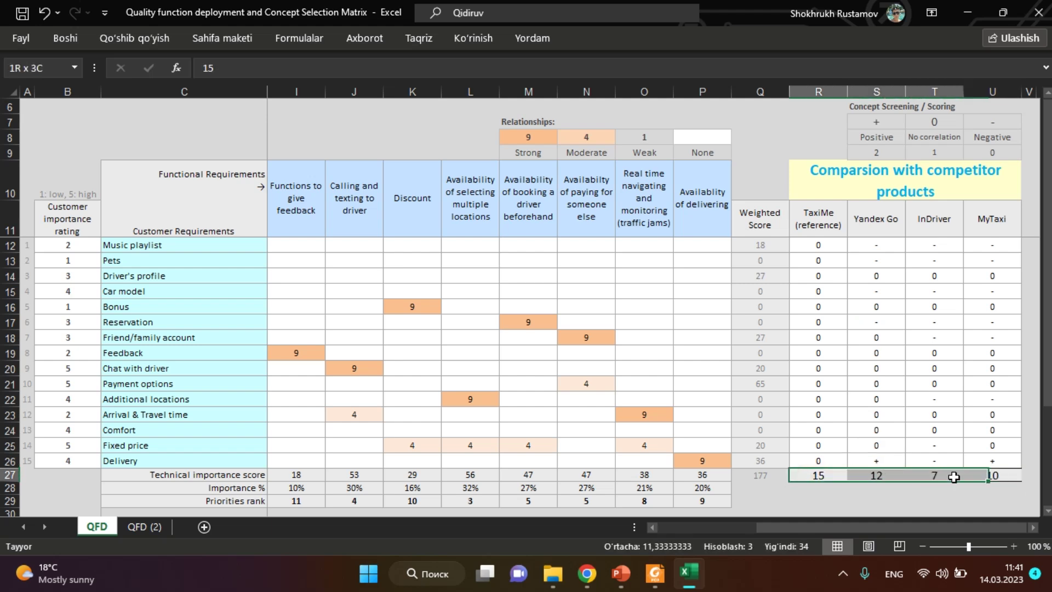
pyautogui.moveTo(818, 218); pyautogui.dragTo(845, 479)
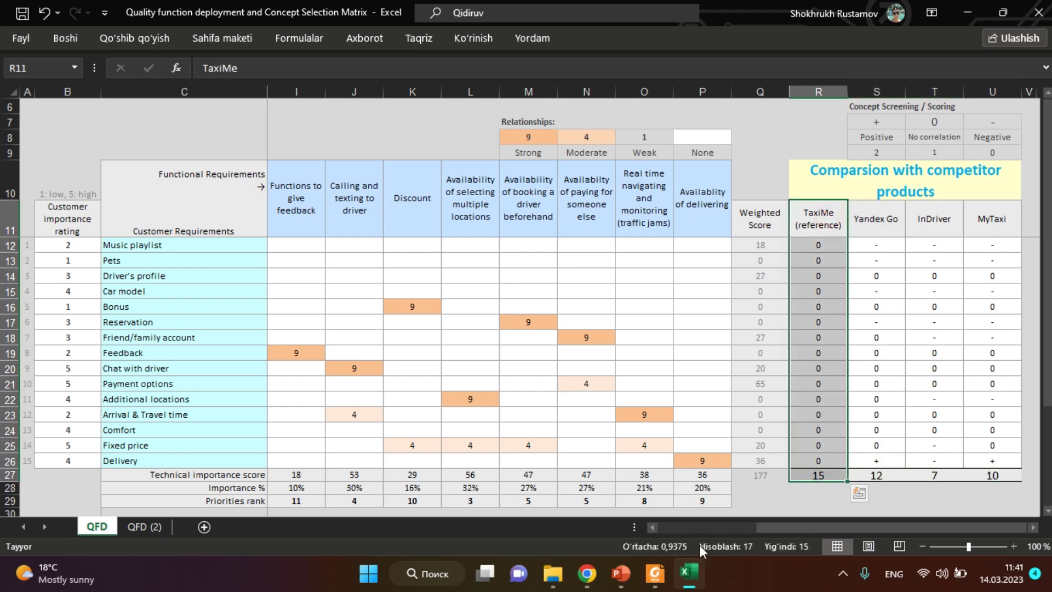
pyautogui.moveTo(623, 582)
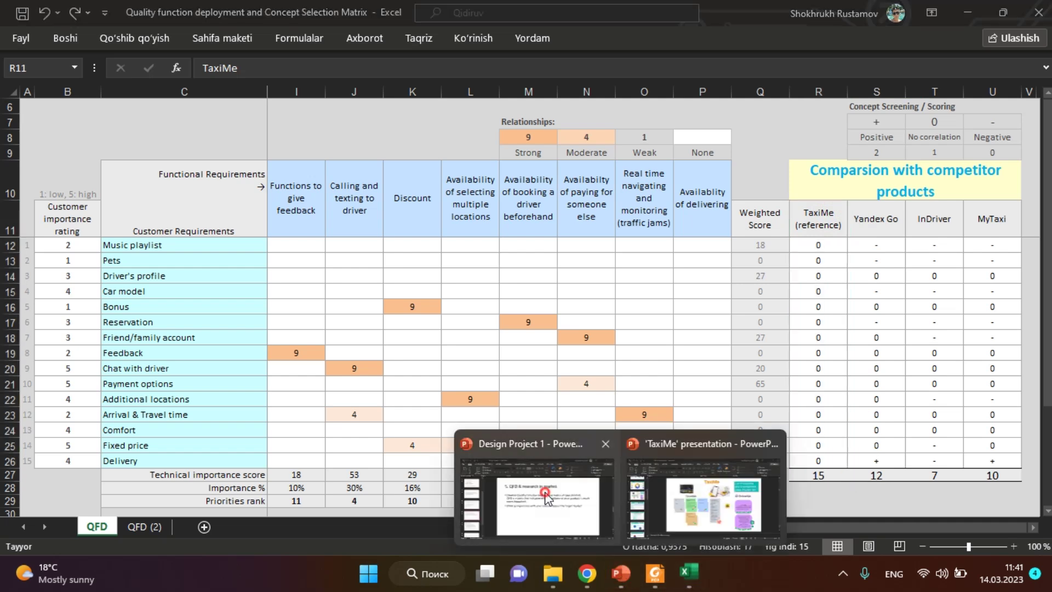
pyautogui.click(548, 505)
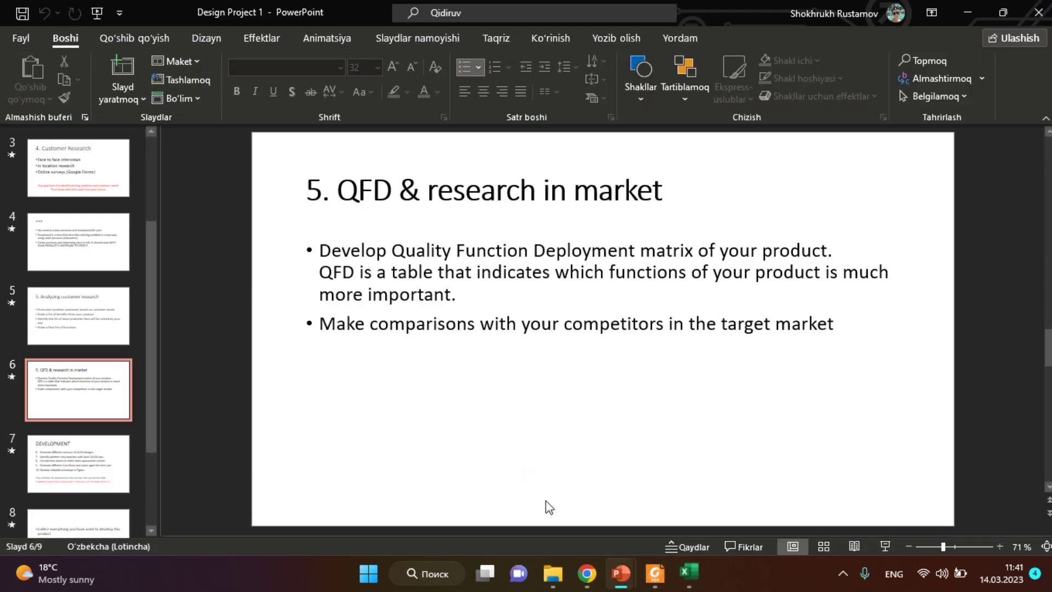
# Step: Highlight "research in market" in the slide title and relate it to the Yandex Go, InDriver and MyTaxi headings in the QFD workbook
pyautogui.doubleClick(387, 189)
pyautogui.moveTo(676, 195); pyautogui.dragTo(462, 216)
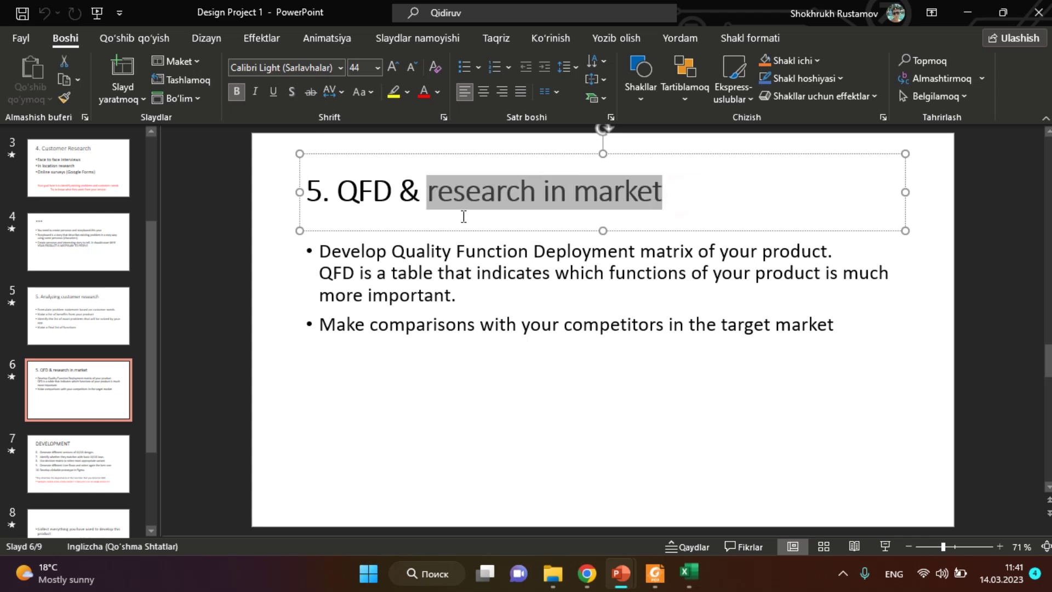
pyautogui.click(718, 482)
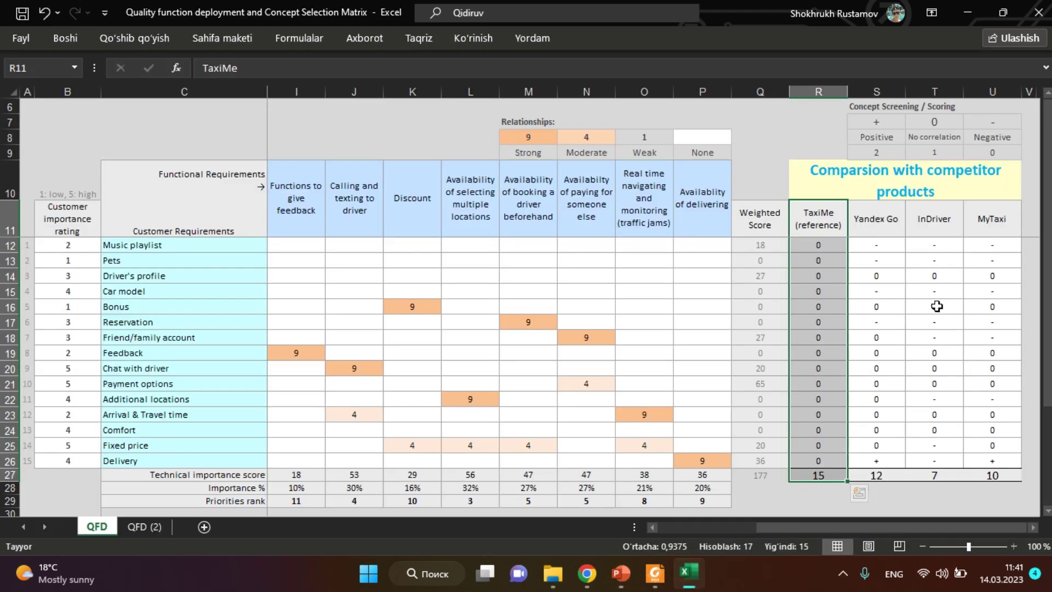
pyautogui.moveTo(871, 222); pyautogui.dragTo(998, 218)
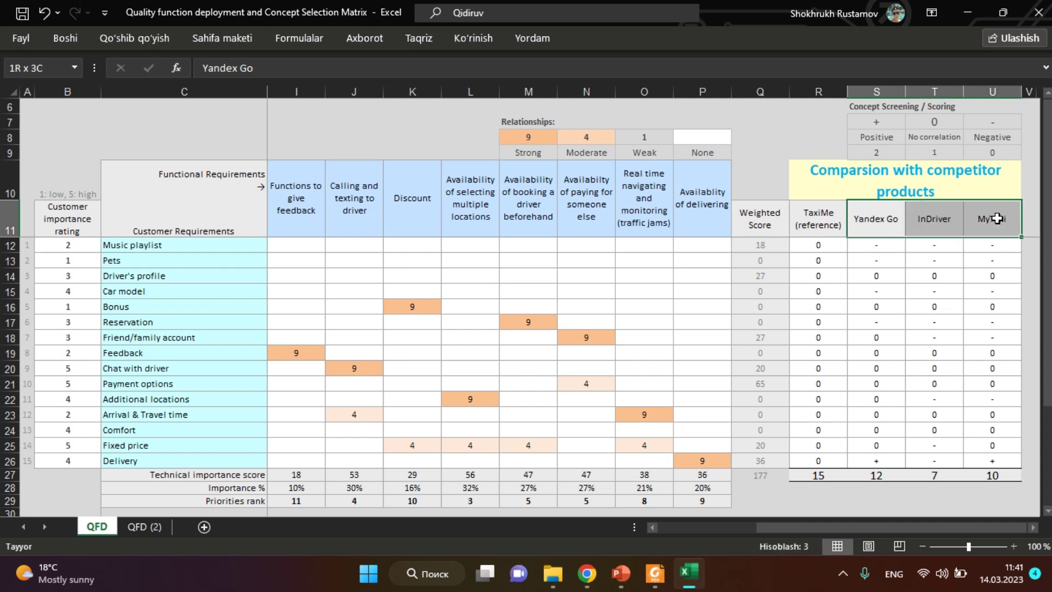
pyautogui.click(967, 12)
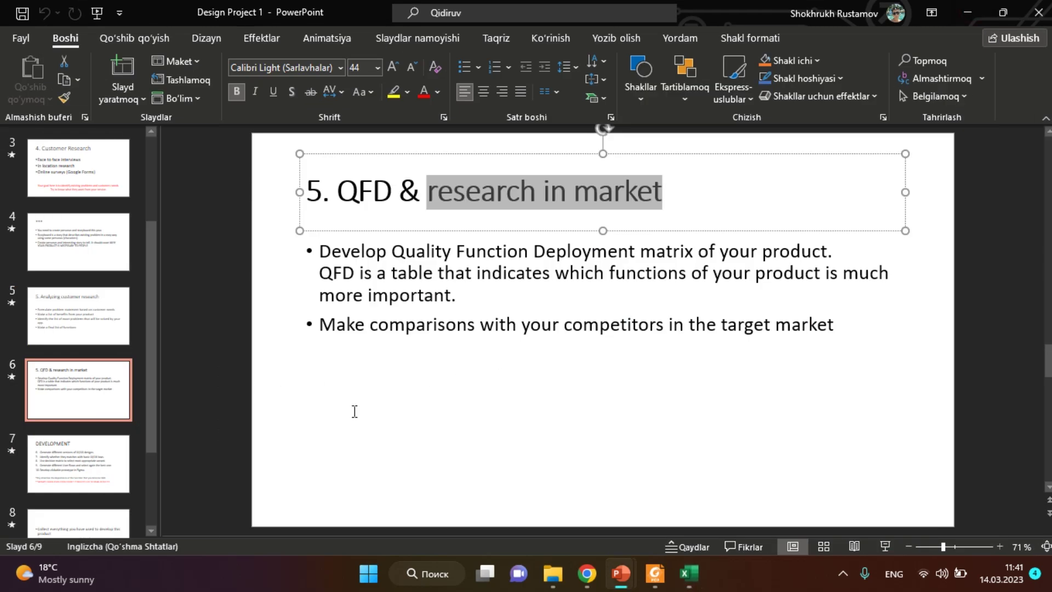
# Step: Present from slide 6 on to the DEVELOPMENT slide and turn on the laser pointer for the note on QFD function importance
pyautogui.click(884, 546)
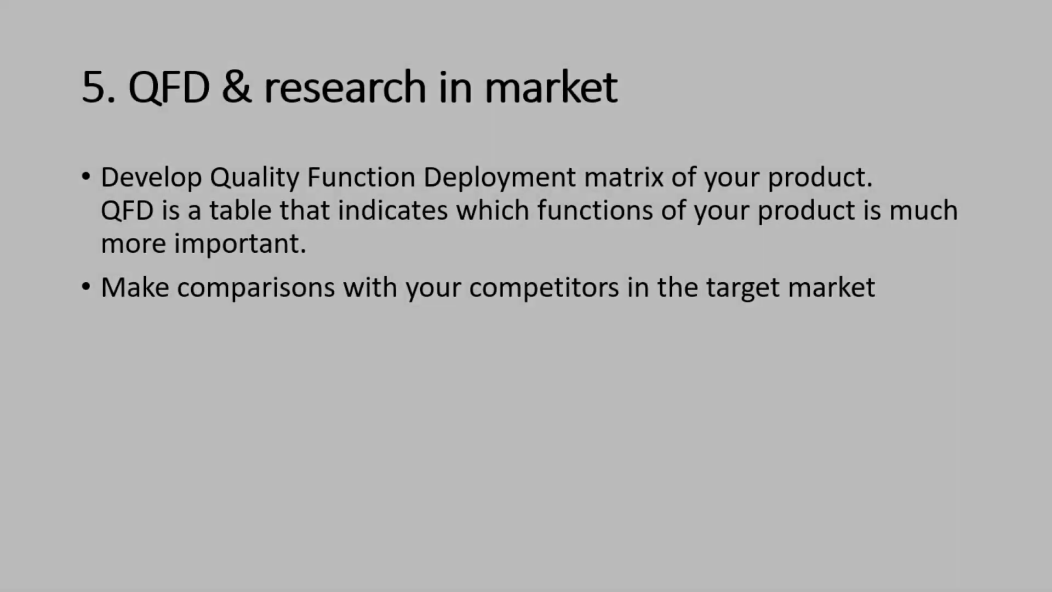
pyautogui.press('Right')
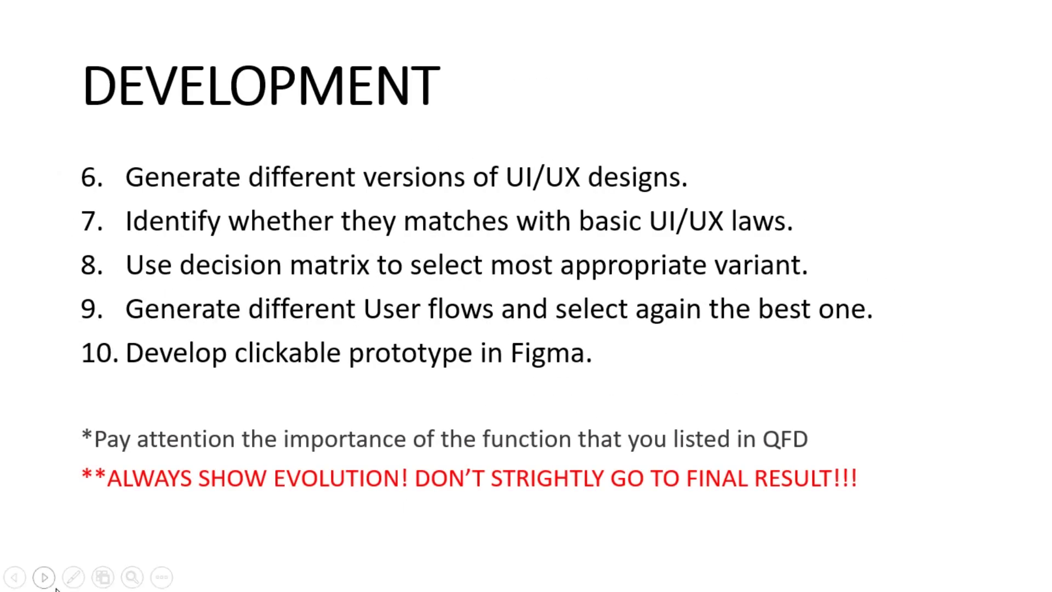
pyautogui.click(73, 577)
pyautogui.click(90, 430)
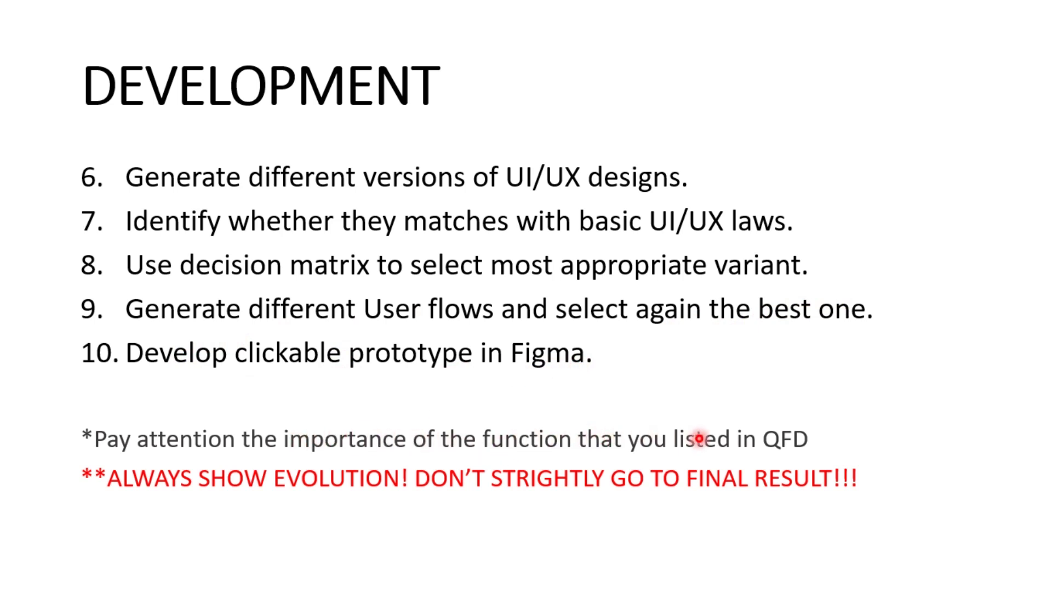
# Step: Leave the slide show and examine the QFD workbook's Priorities rank row and the Settings for car characteristics column
pyautogui.press('Escape')
pyautogui.click(689, 573)
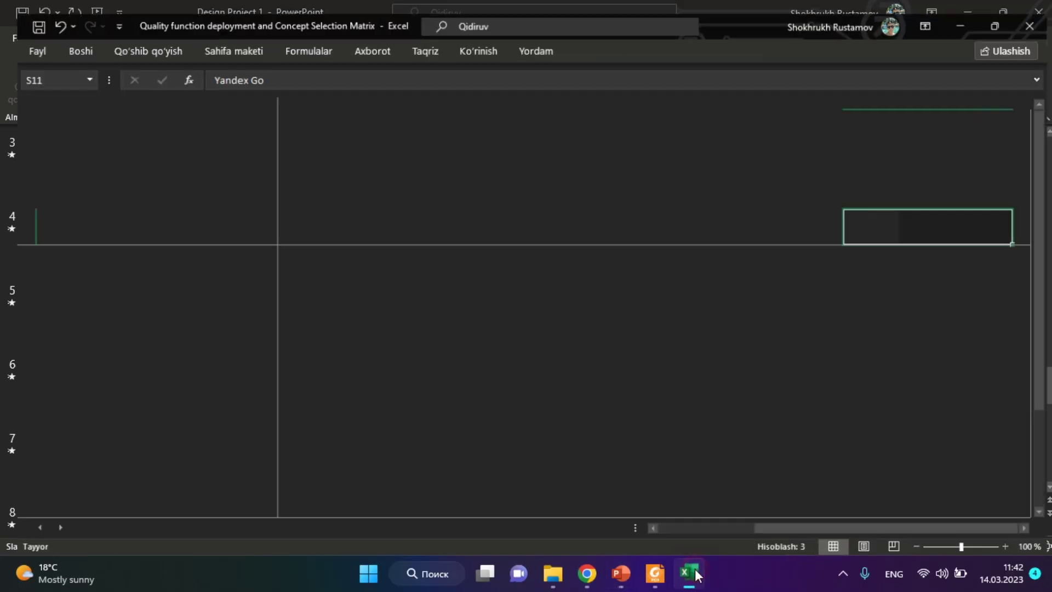
pyautogui.moveTo(762, 530); pyautogui.dragTo(650, 546)
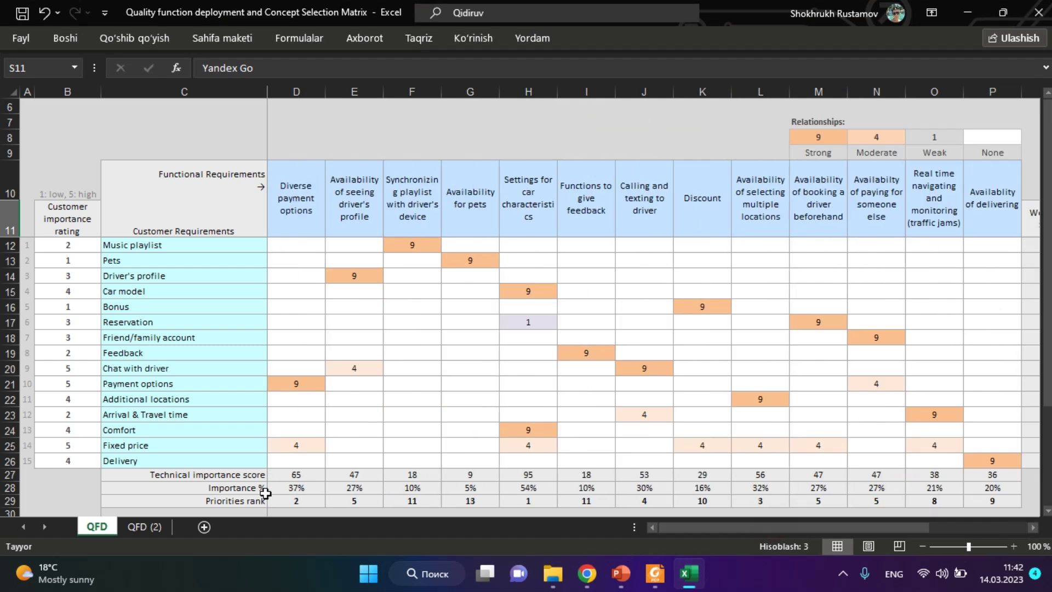
pyautogui.moveTo(294, 500); pyautogui.dragTo(561, 500)
pyautogui.click(537, 501)
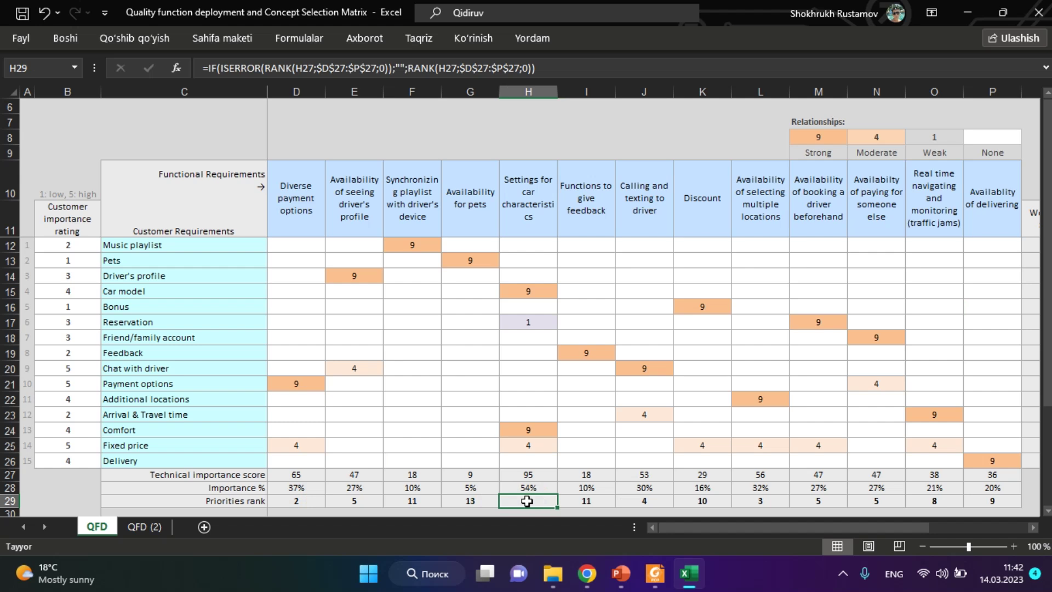
pyautogui.moveTo(532, 185); pyautogui.dragTo(530, 458)
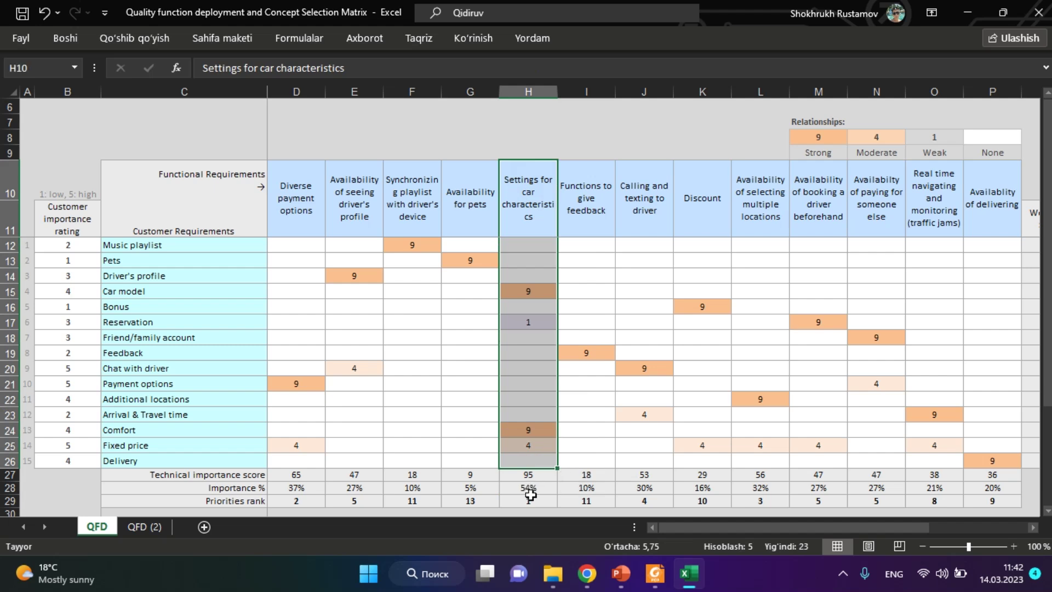
# Step: Examine the priority rank and column of Diverse payment options, and close the QFD workbook without saving
pyautogui.click(324, 502)
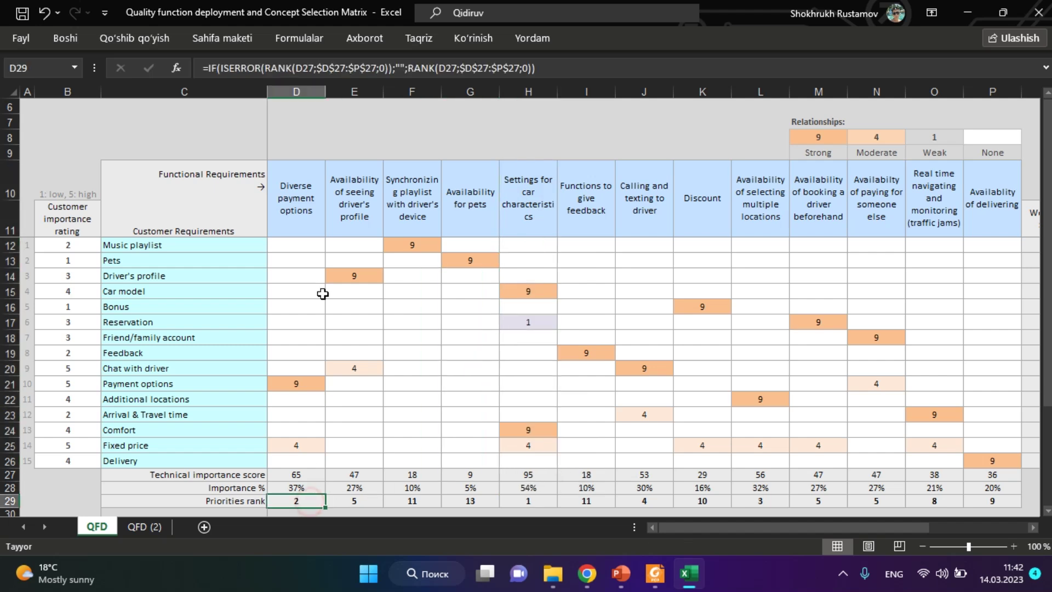
pyautogui.moveTo(299, 199); pyautogui.dragTo(312, 455)
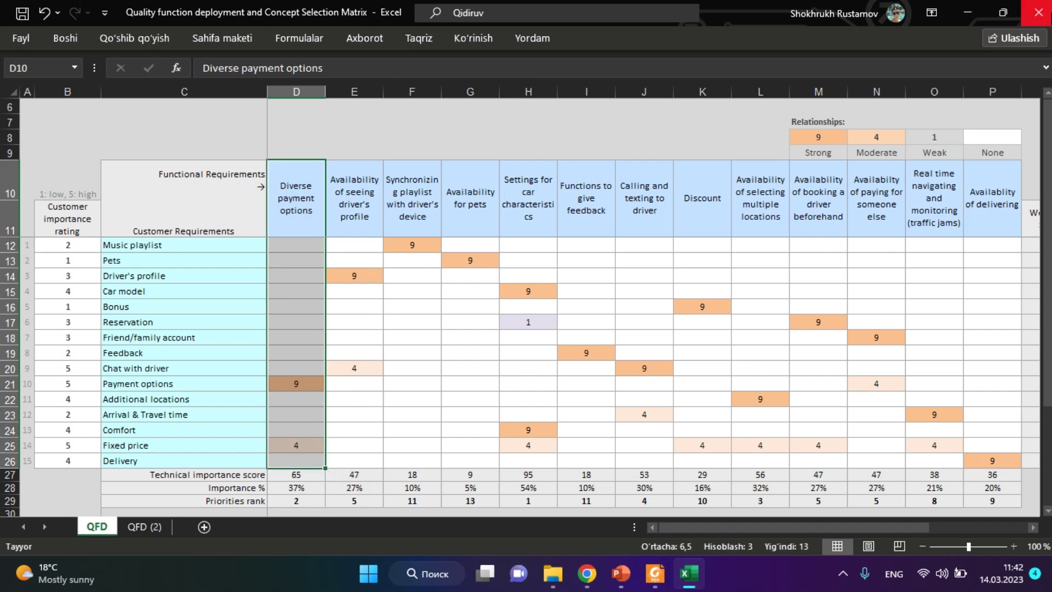
pyautogui.click(1038, 13)
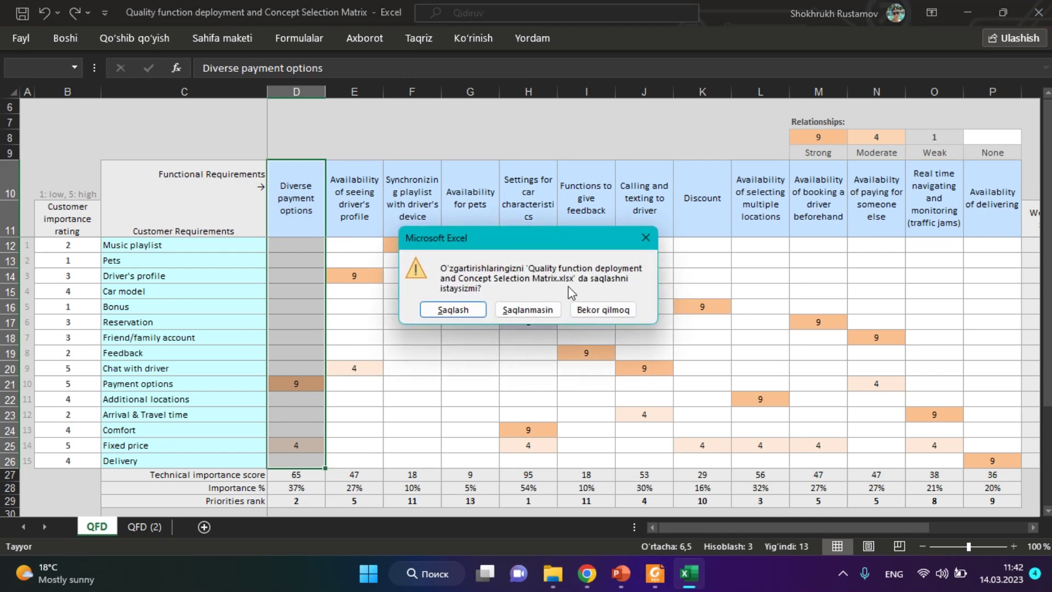
pyautogui.click(536, 310)
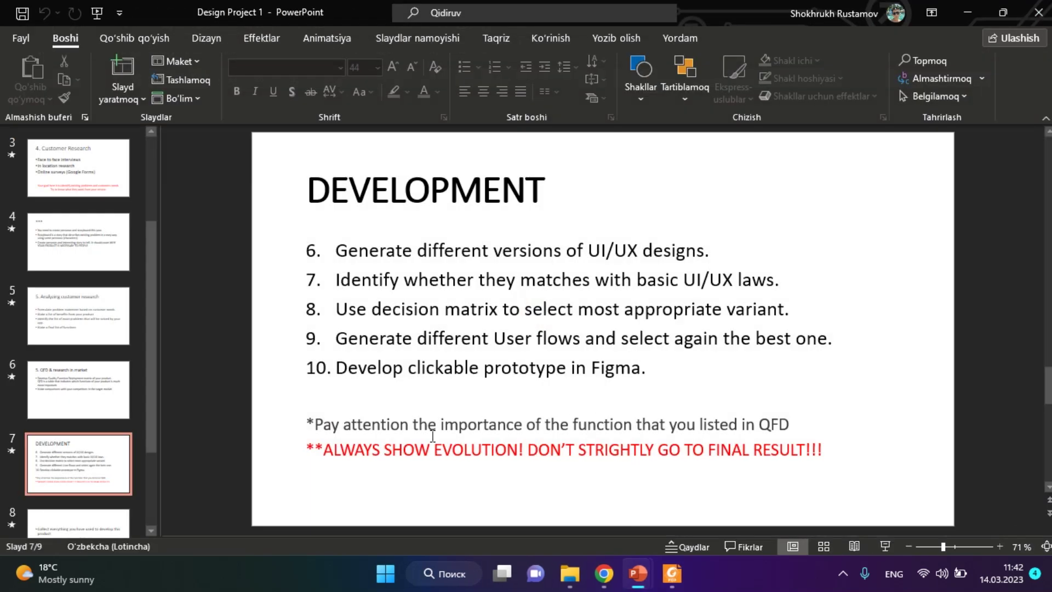
# Step: Highlight the red "ALWAYS SHOW EVOLUTION!" note on the DEVELOPMENT slide, and clear the selection
pyautogui.click(331, 458)
pyautogui.click(574, 450)
pyautogui.moveTo(845, 447); pyautogui.dragTo(310, 453)
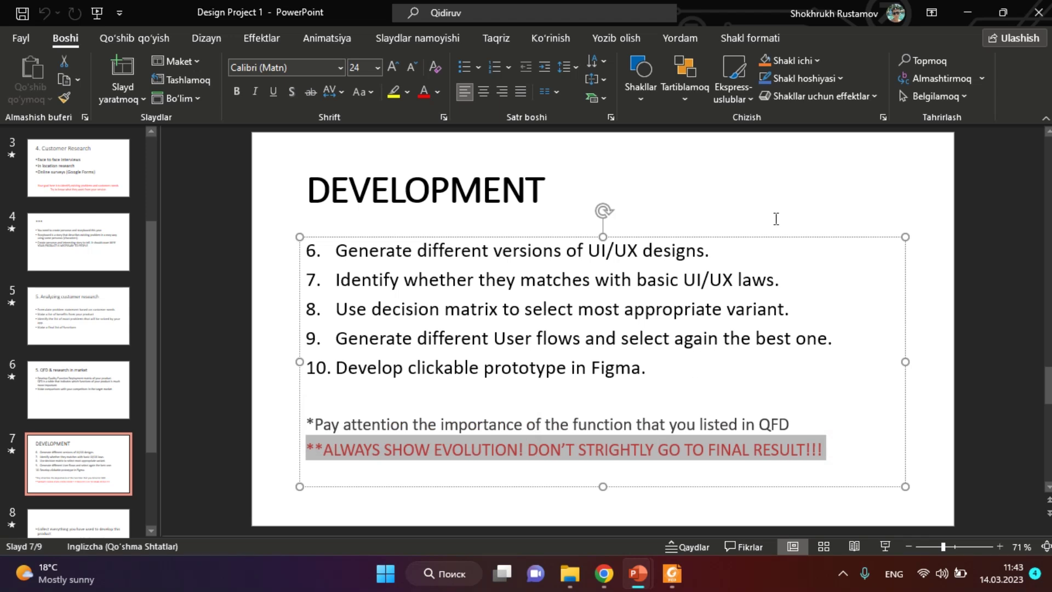
pyautogui.click(793, 186)
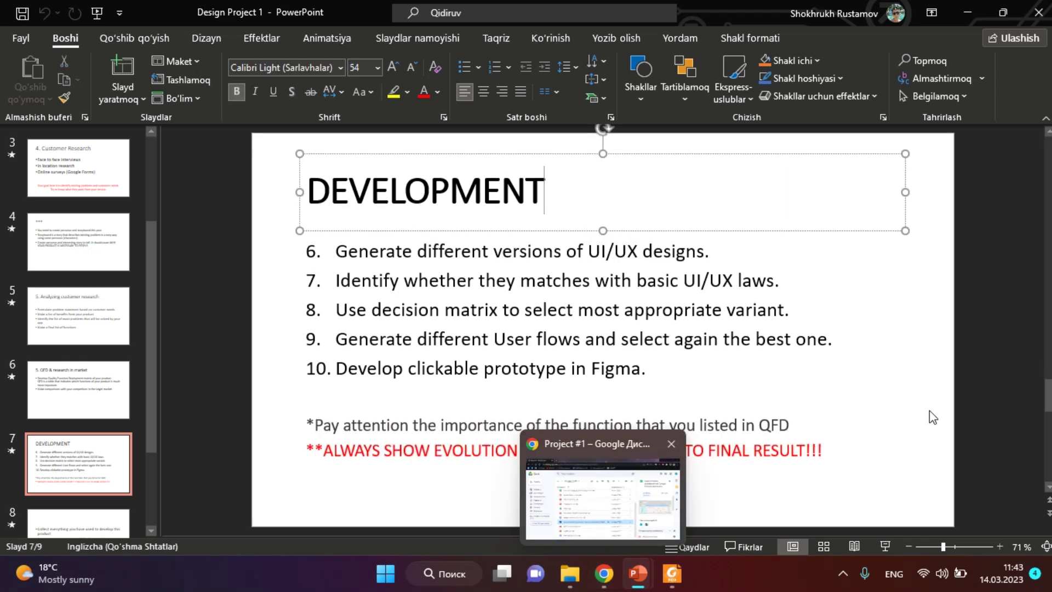
pyautogui.click(997, 395)
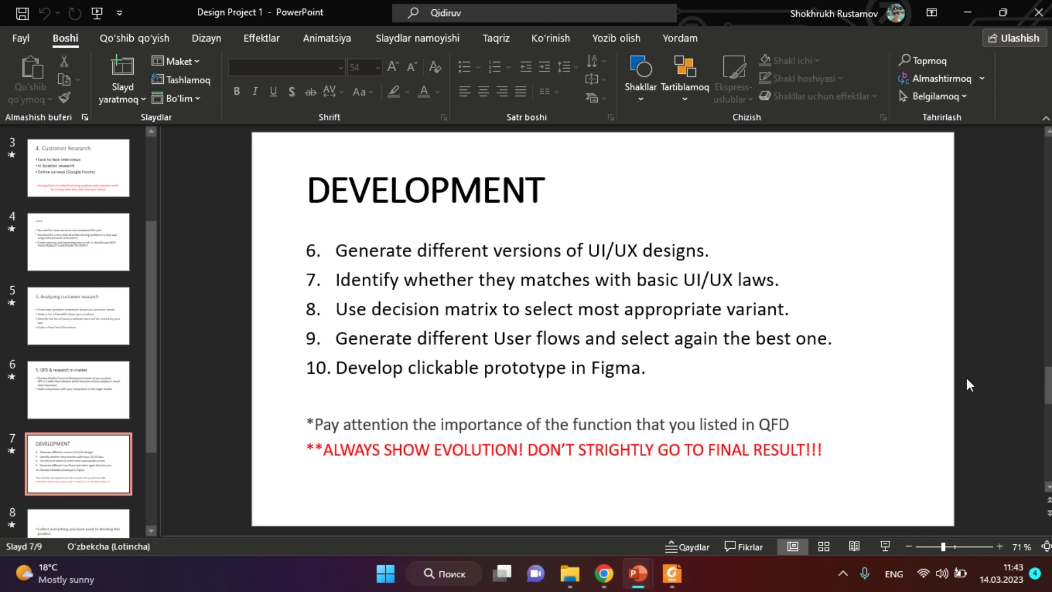
# Step: Switch to Chrome, search Google for "evolution" in a new tab, and browse the image results
pyautogui.click(603, 573)
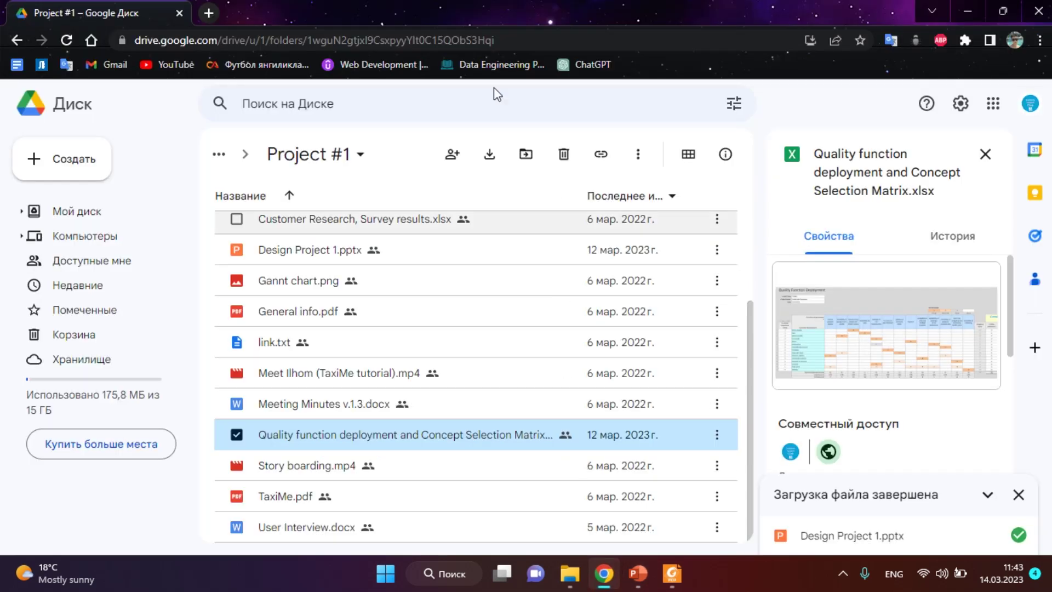
pyautogui.click(210, 12)
pyautogui.write('ecolutio')
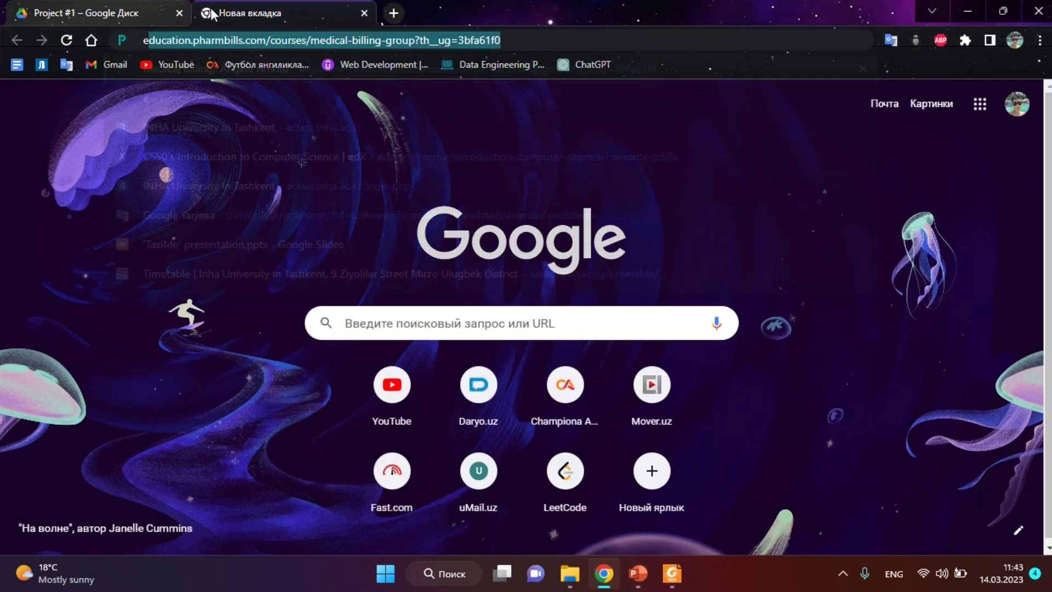
pyautogui.write('n')
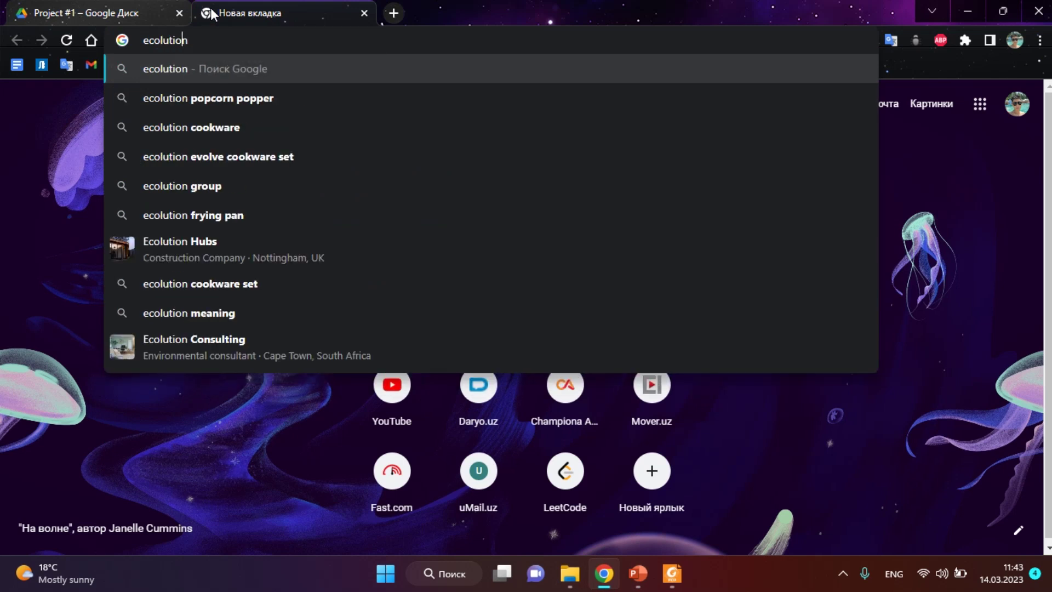
pyautogui.press('BackSpace')
pyautogui.write('v')
pyautogui.press('Return')
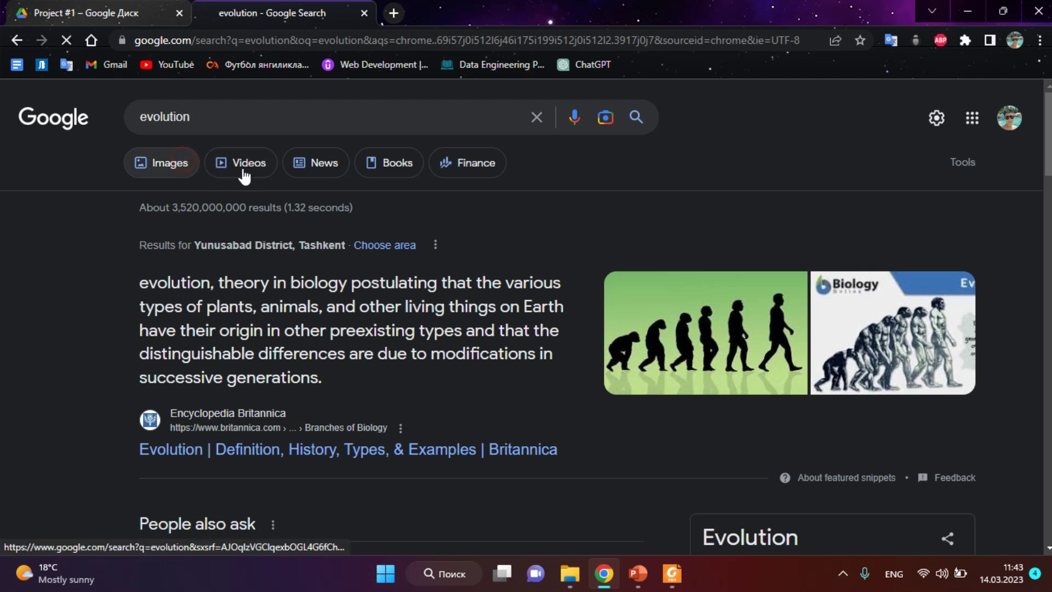
pyautogui.scroll(-5, 688, 349)
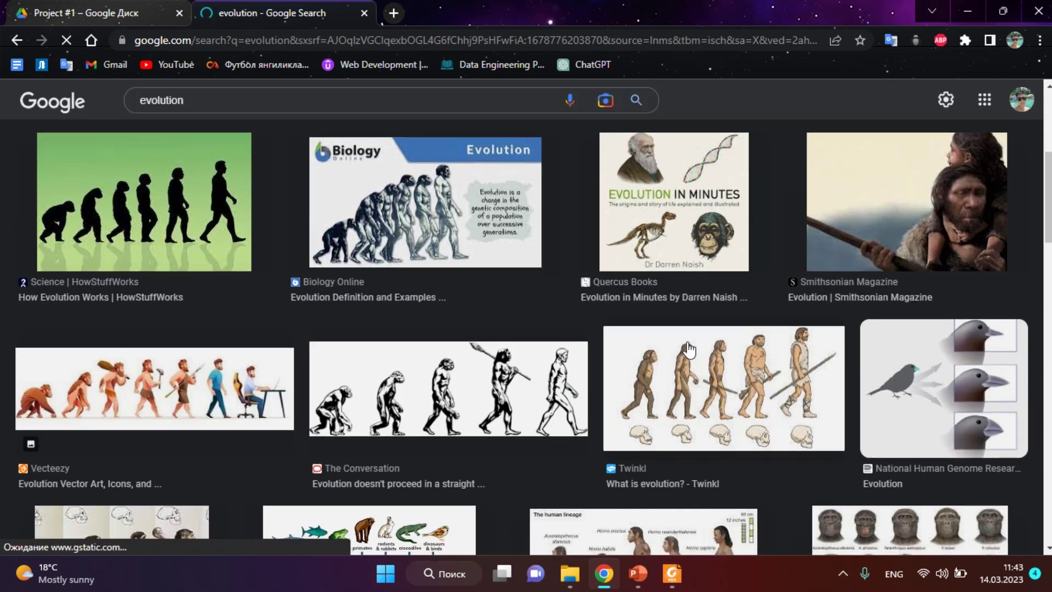
pyautogui.scroll(-5, 688, 349)
pyautogui.scroll(15, 689, 349)
# Step: Extend the image search to "evolution of phones"
pyautogui.click(352, 115)
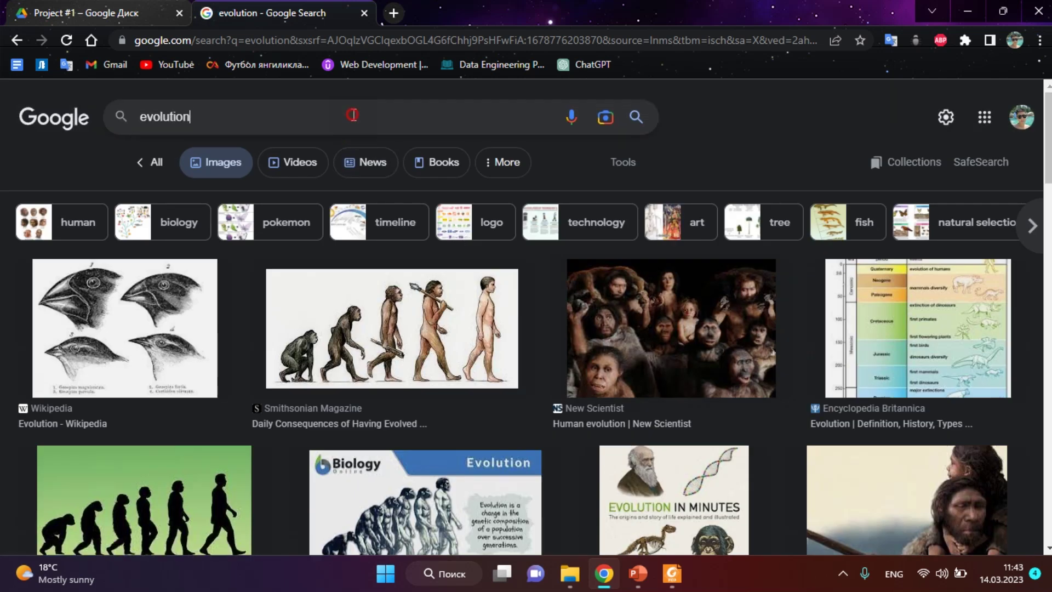
pyautogui.write('of phones')
pyautogui.press('Return')
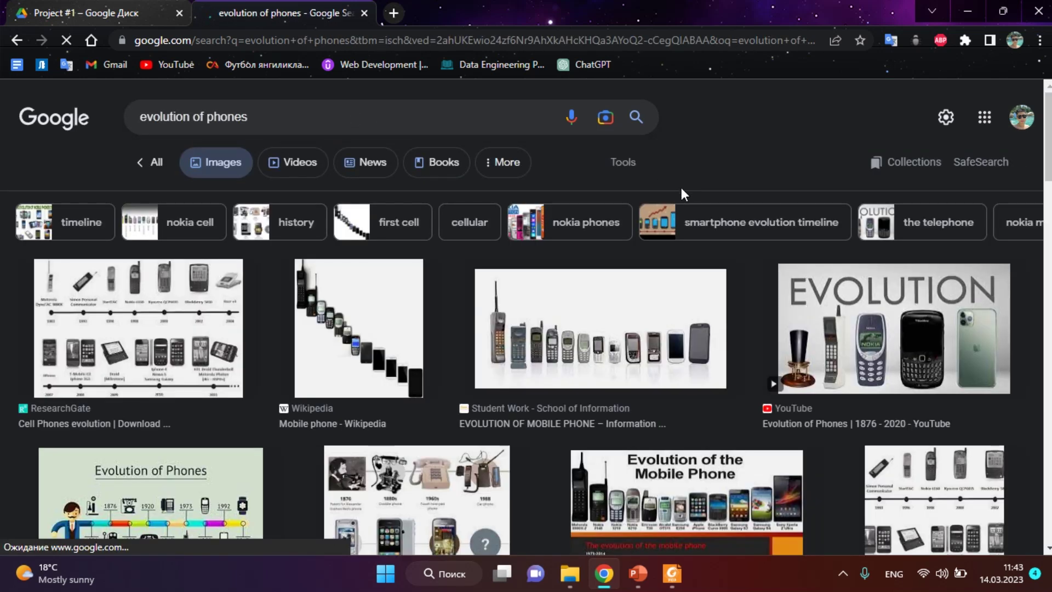
# Step: Preview the Wikipedia and Student Work pictures of phone evolution and look through the other image results
pyautogui.click(418, 335)
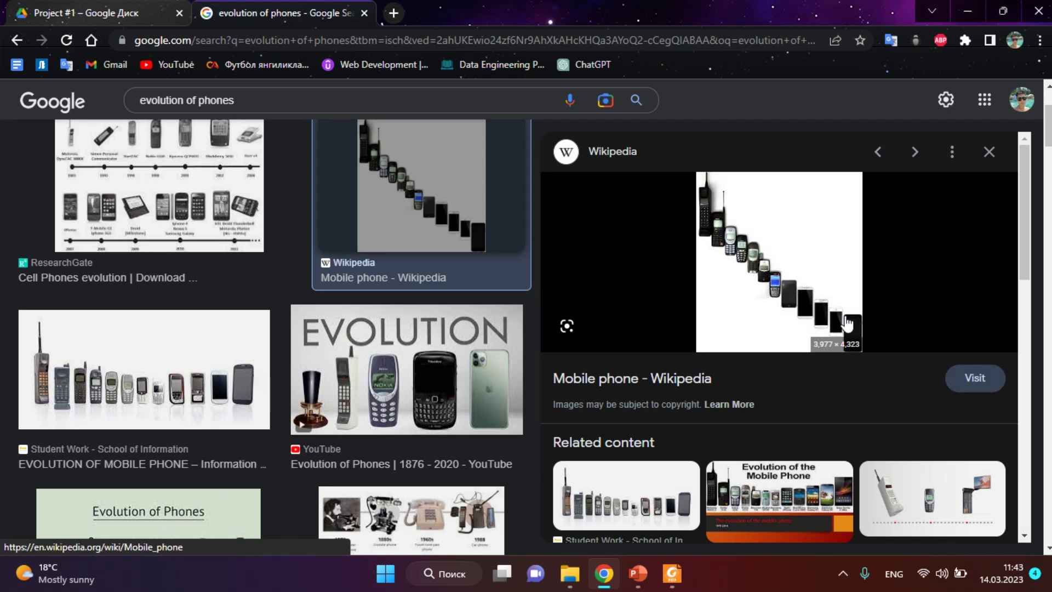
pyautogui.press('Right')
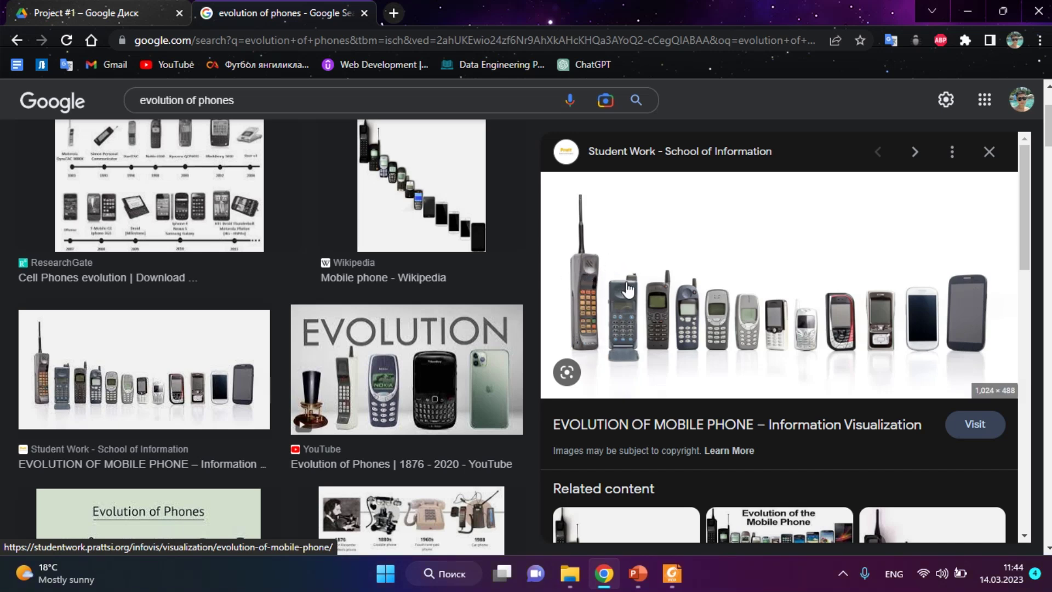
pyautogui.scroll(-12, 480, 319)
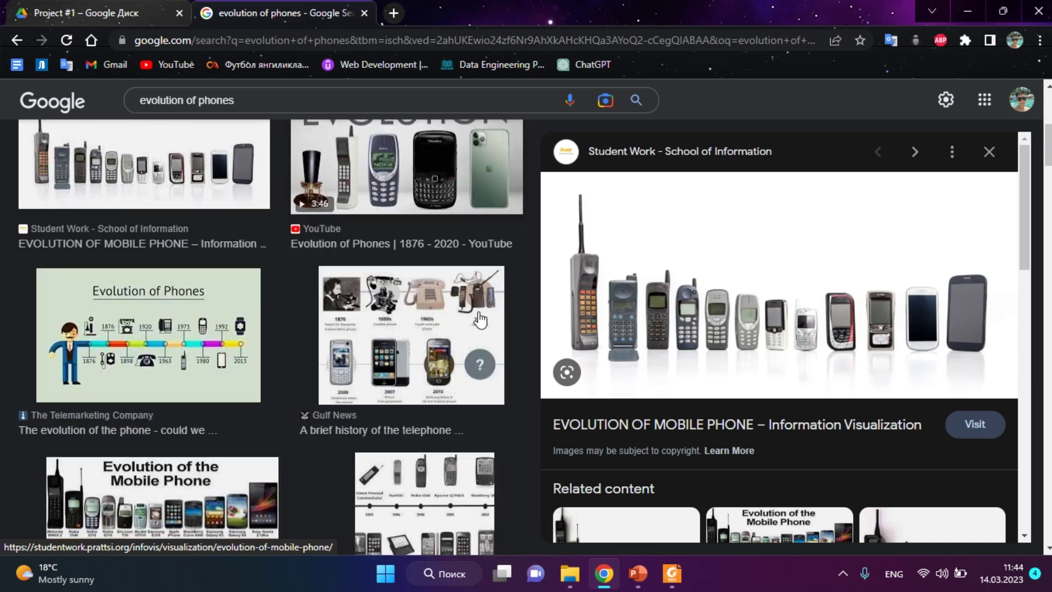
pyautogui.scroll(-9, 479, 316)
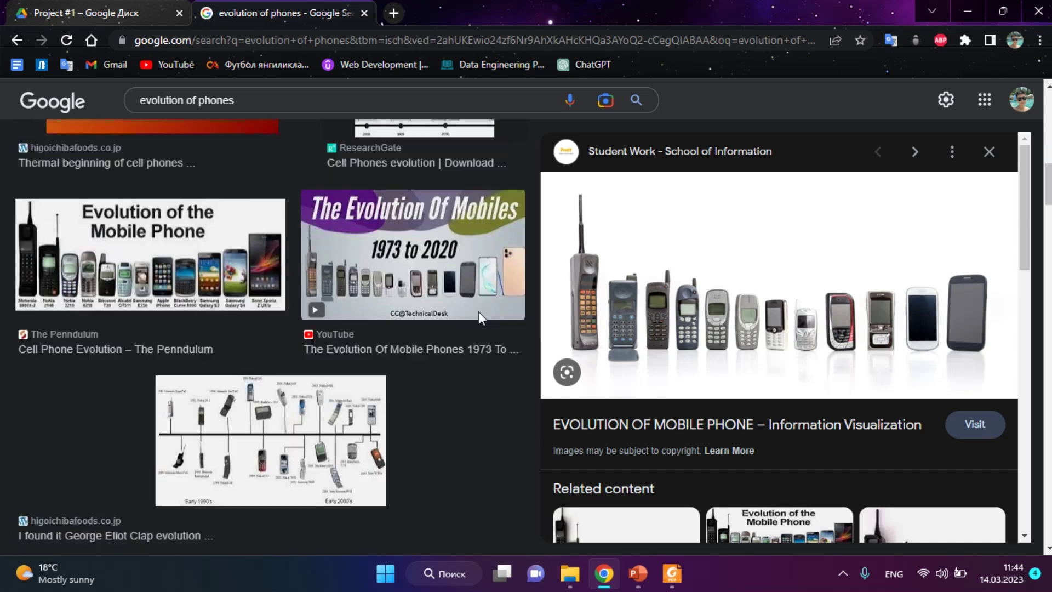
pyautogui.scroll(18, 479, 318)
pyautogui.scroll(5, 480, 319)
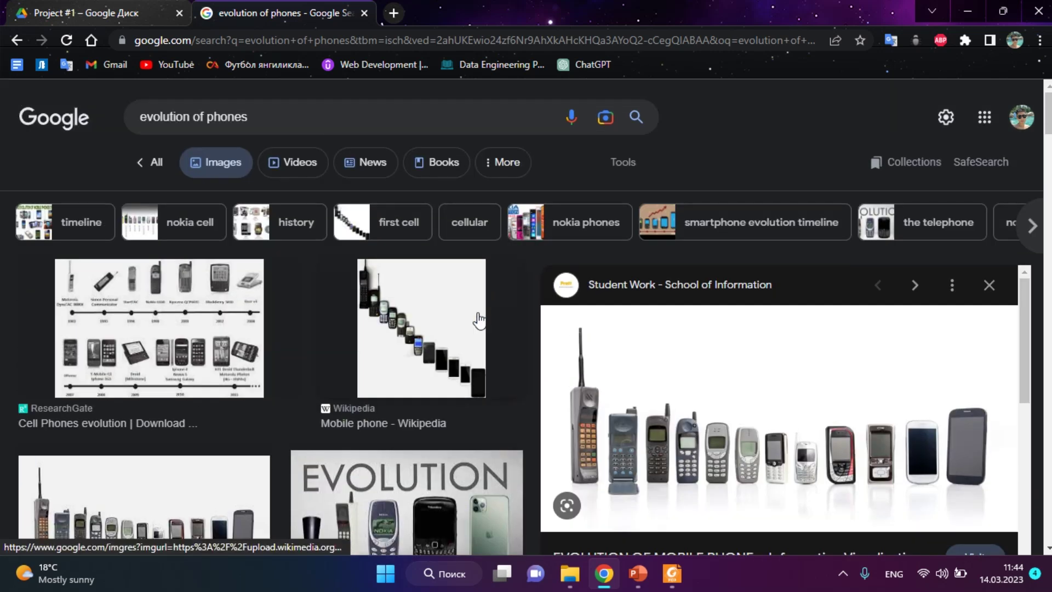
# Step: Search images for "evolution of google", look over the results, and return to the phone evolution images
pyautogui.click(323, 118)
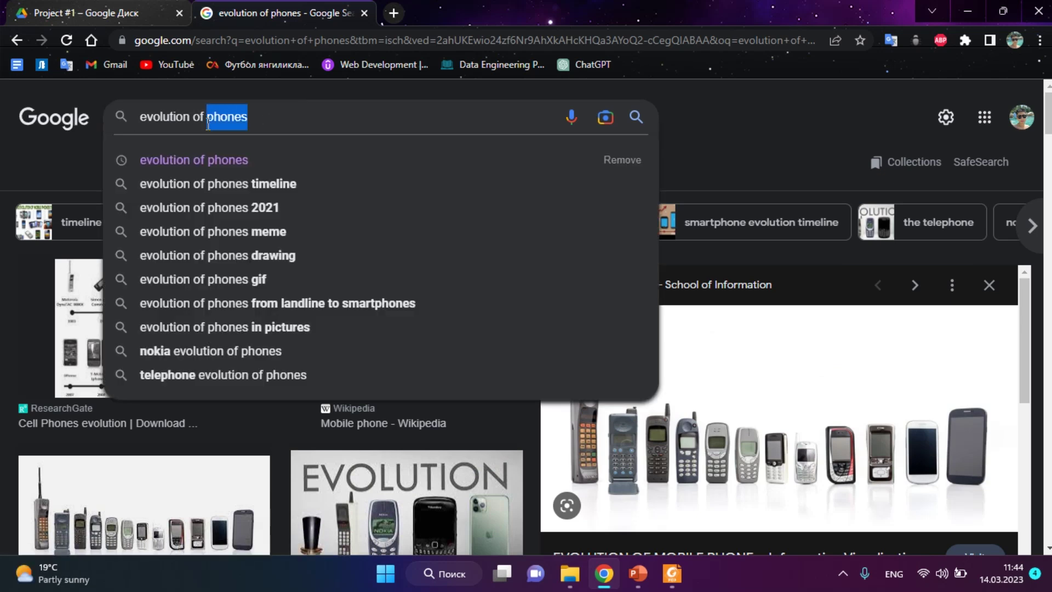
pyautogui.write('google')
pyautogui.press('Return')
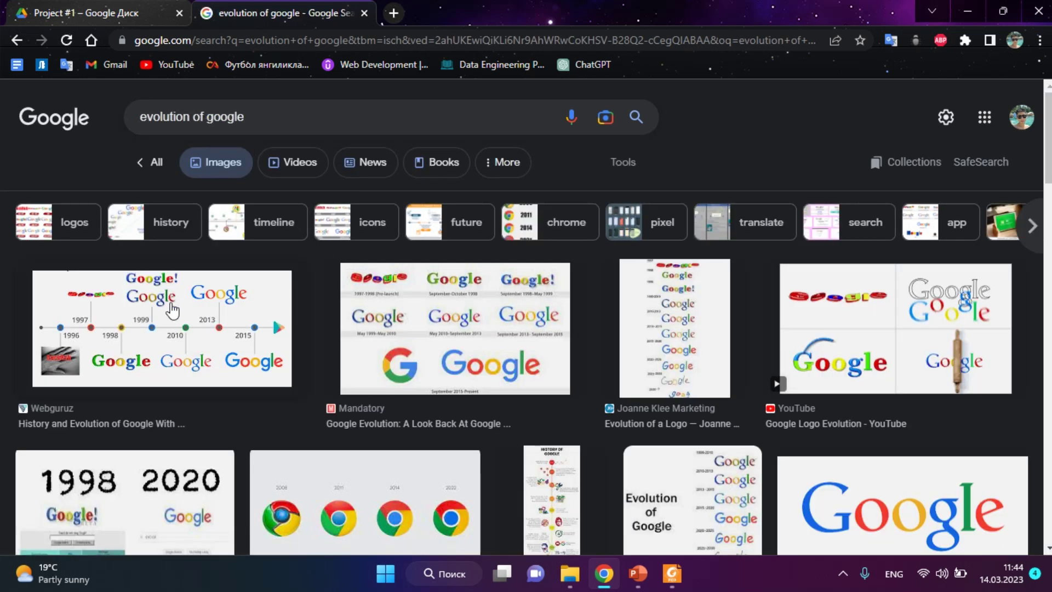
pyautogui.scroll(-2, 235, 312)
pyautogui.hotkey('alt', 'Left')
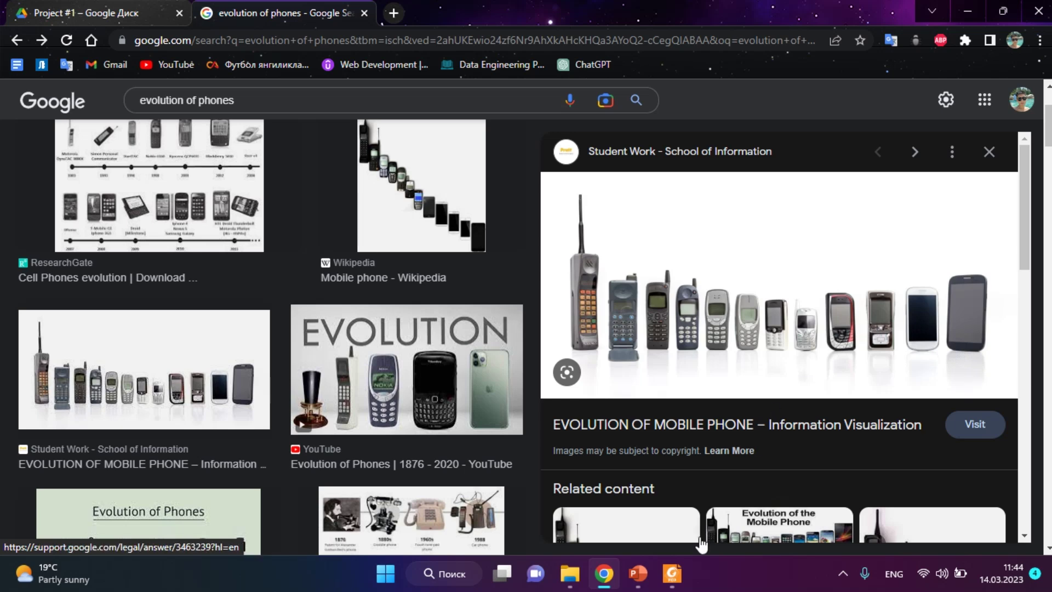
# Step: Switch to the 'TaxiMe' presentation in PowerPoint and find slide 23 among the slide thumbnails
pyautogui.moveTo(647, 571)
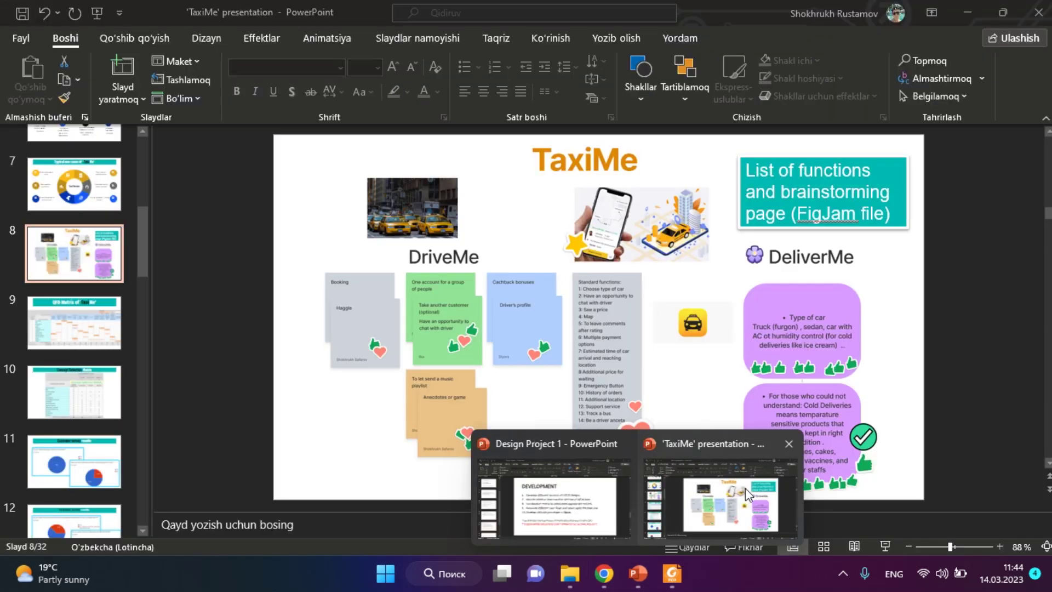
pyautogui.click(745, 488)
pyautogui.moveTo(144, 240); pyautogui.dragTo(144, 404)
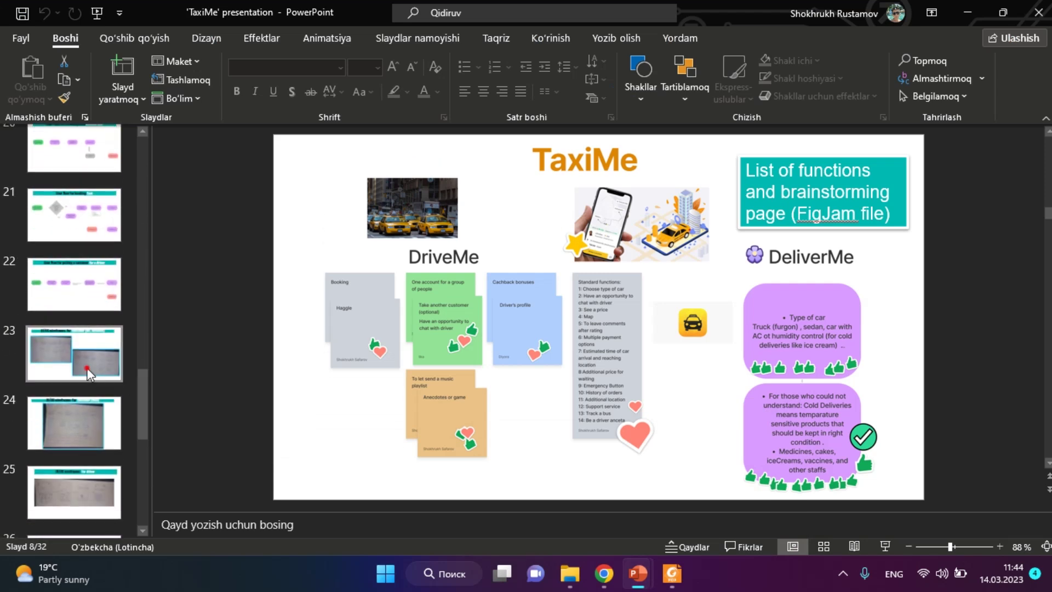